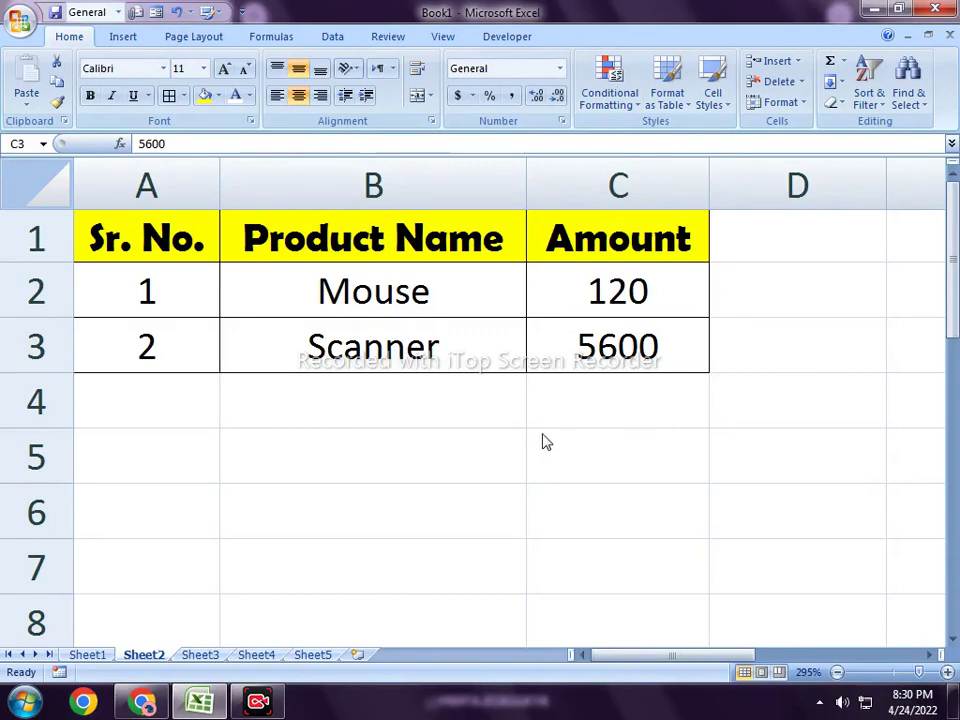
Select the Sr. No., Product Name and Amount columns of the existing table in turn
{"action": "right_click", "coordinate": [424, 400]}
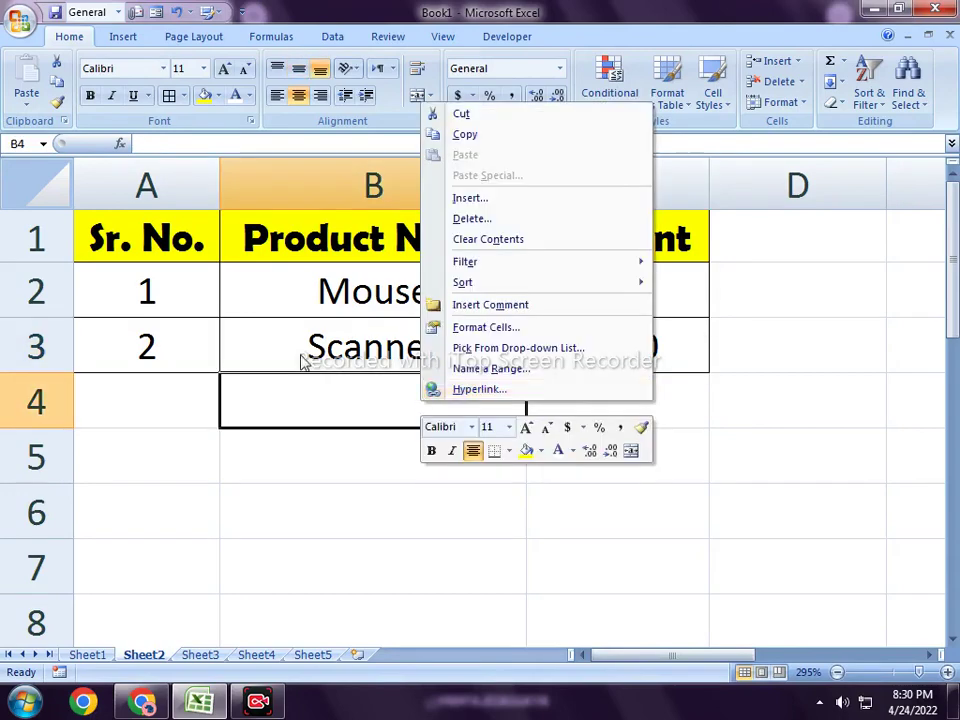
{"action": "key", "text": "Escape"}
{"action": "left_click_drag", "start_coordinate": [189, 225], "coordinate": [159, 360]}
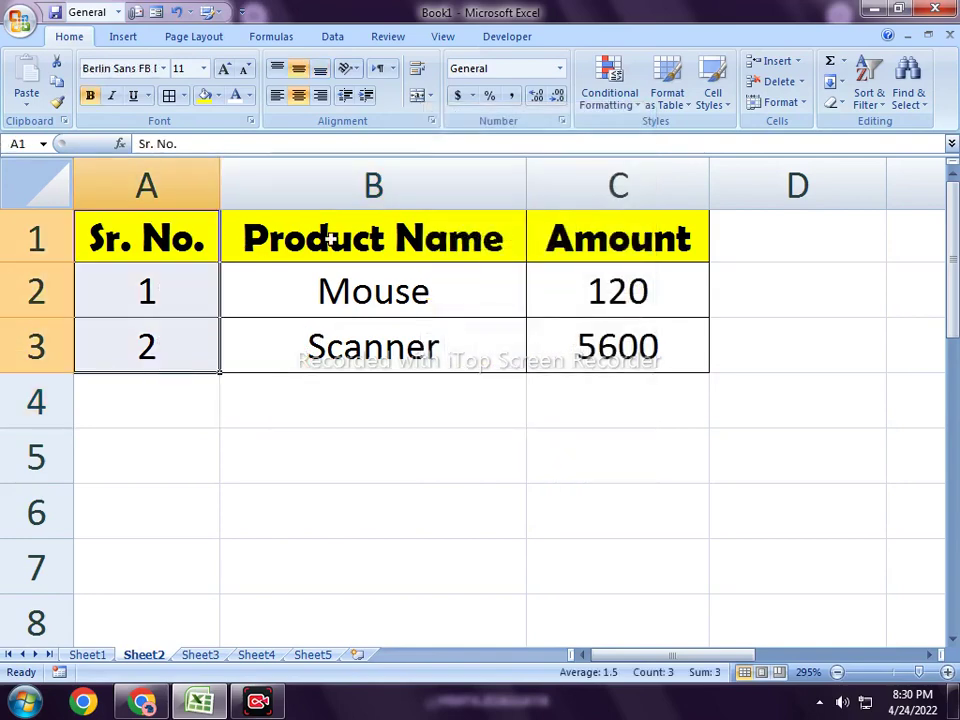
{"action": "left_click_drag", "start_coordinate": [321, 240], "coordinate": [400, 331]}
{"action": "left_click_drag", "start_coordinate": [605, 240], "coordinate": [611, 326]}
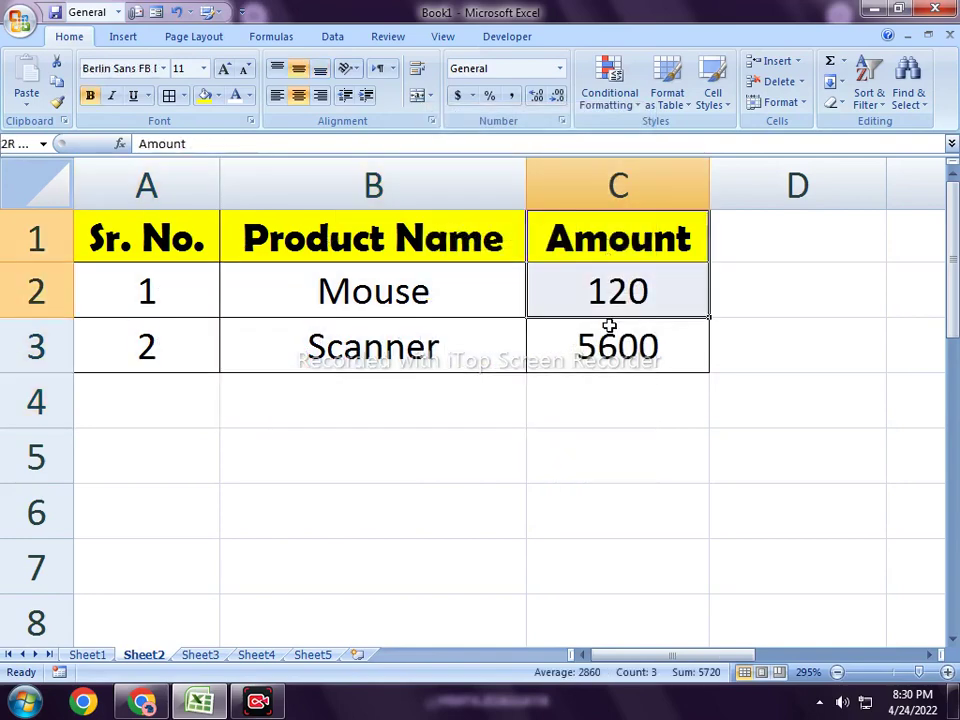
{"action": "left_click", "coordinate": [188, 236]}
{"action": "left_click_drag", "start_coordinate": [188, 236], "coordinate": [182, 354]}
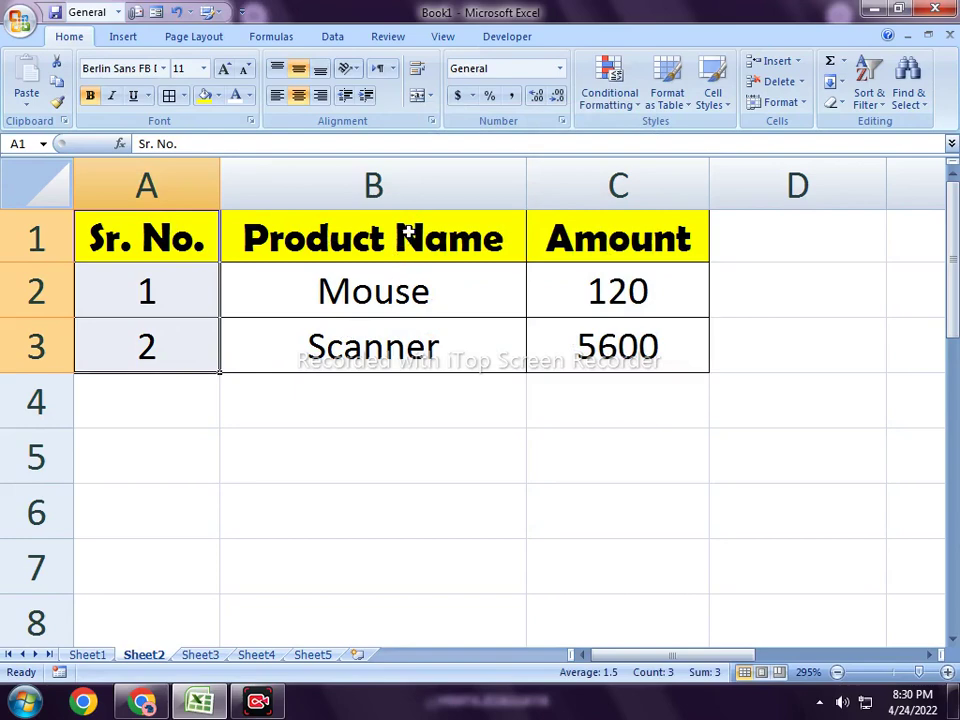
{"action": "left_click_drag", "start_coordinate": [408, 233], "coordinate": [469, 341]}
{"action": "left_click_drag", "start_coordinate": [606, 236], "coordinate": [620, 343]}
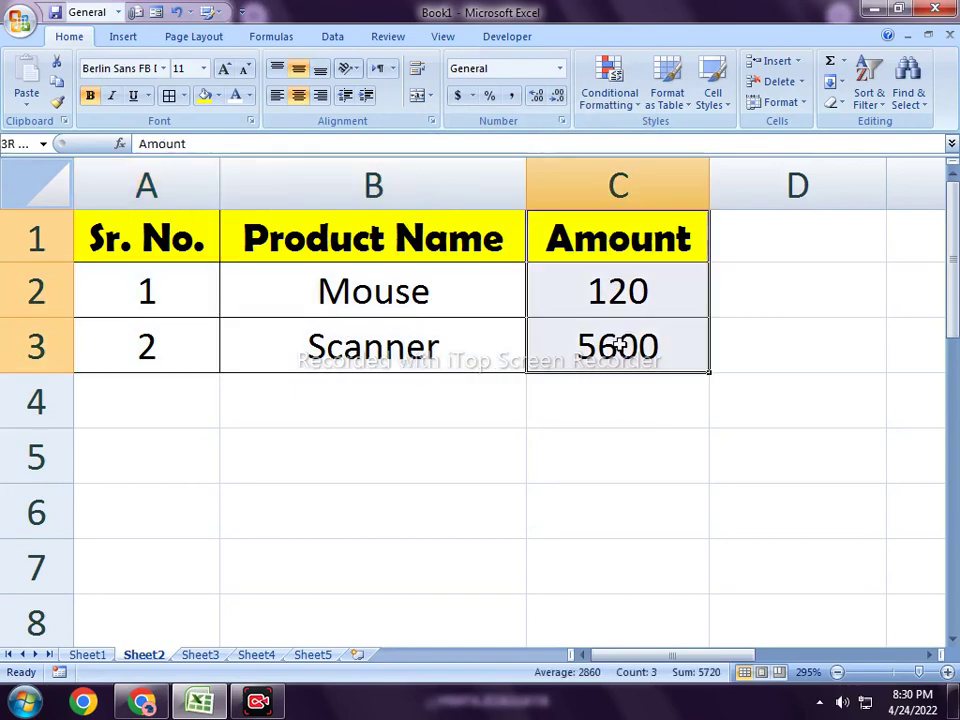
{"action": "left_click", "coordinate": [440, 344]}
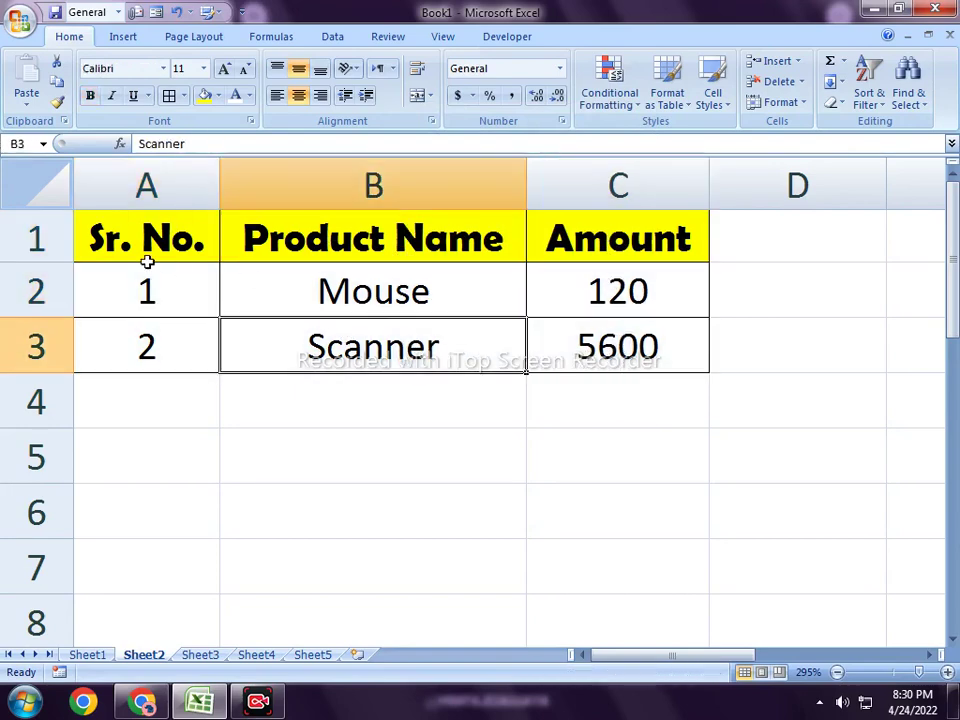
{"action": "left_click_drag", "start_coordinate": [147, 258], "coordinate": [156, 332]}
{"action": "left_click", "coordinate": [160, 392]}
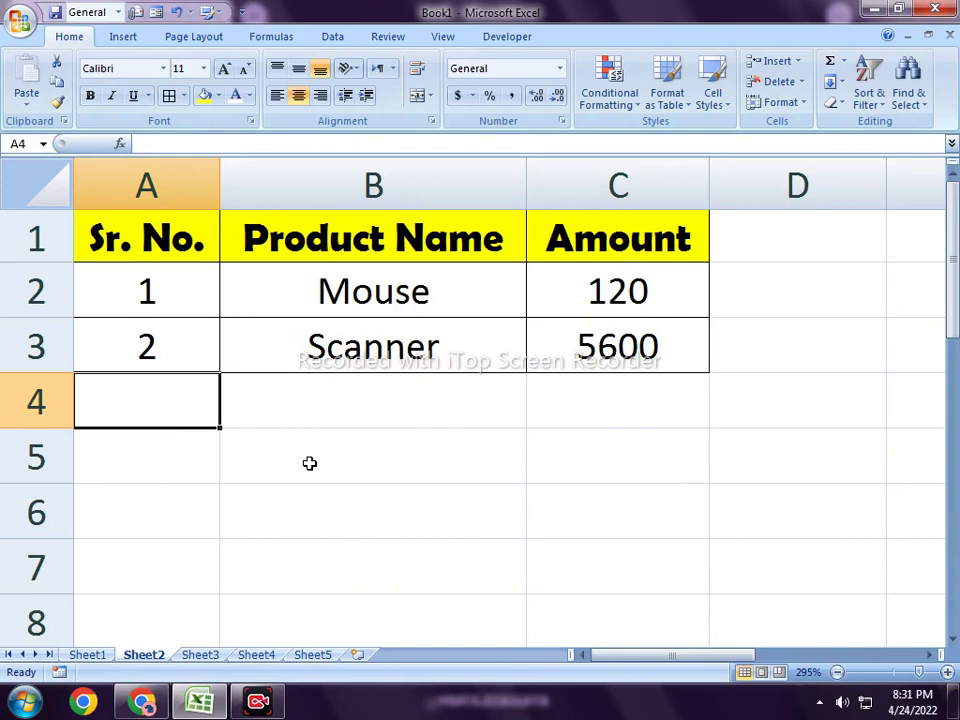
Select the filled table A1:C3, then pick cell A4 below it
{"action": "left_click", "coordinate": [441, 397]}
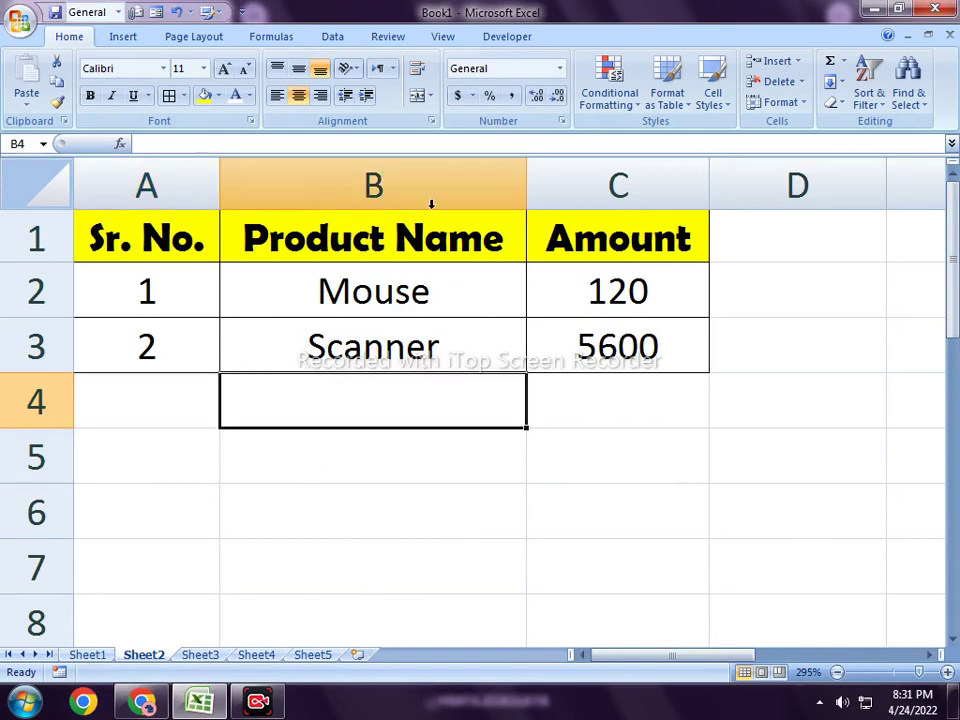
{"action": "left_click_drag", "start_coordinate": [154, 221], "coordinate": [585, 332]}
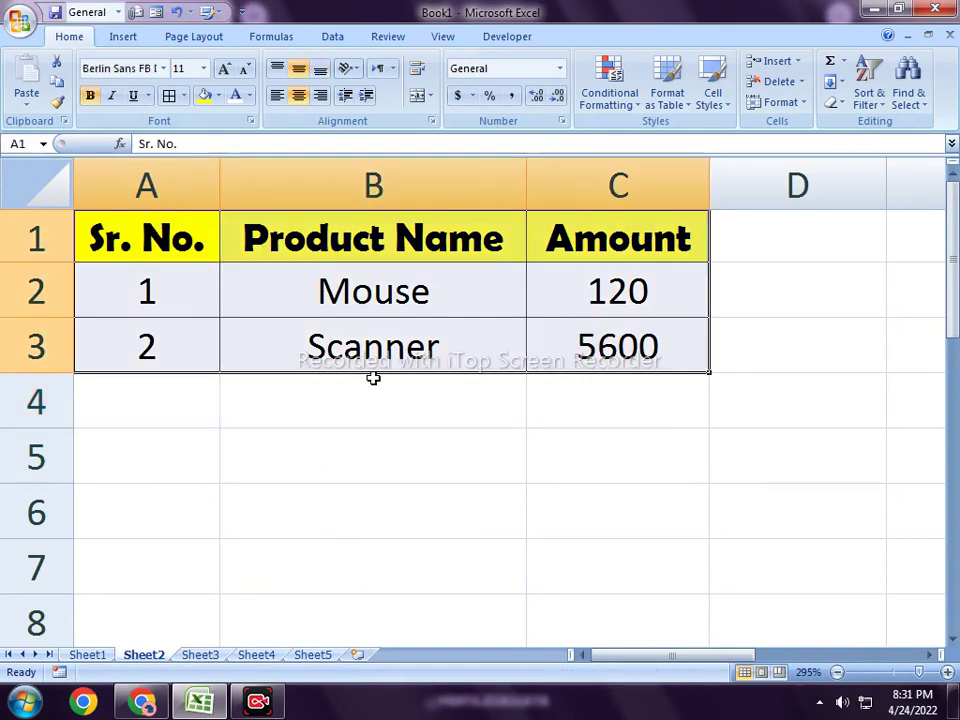
{"action": "left_click", "coordinate": [373, 378]}
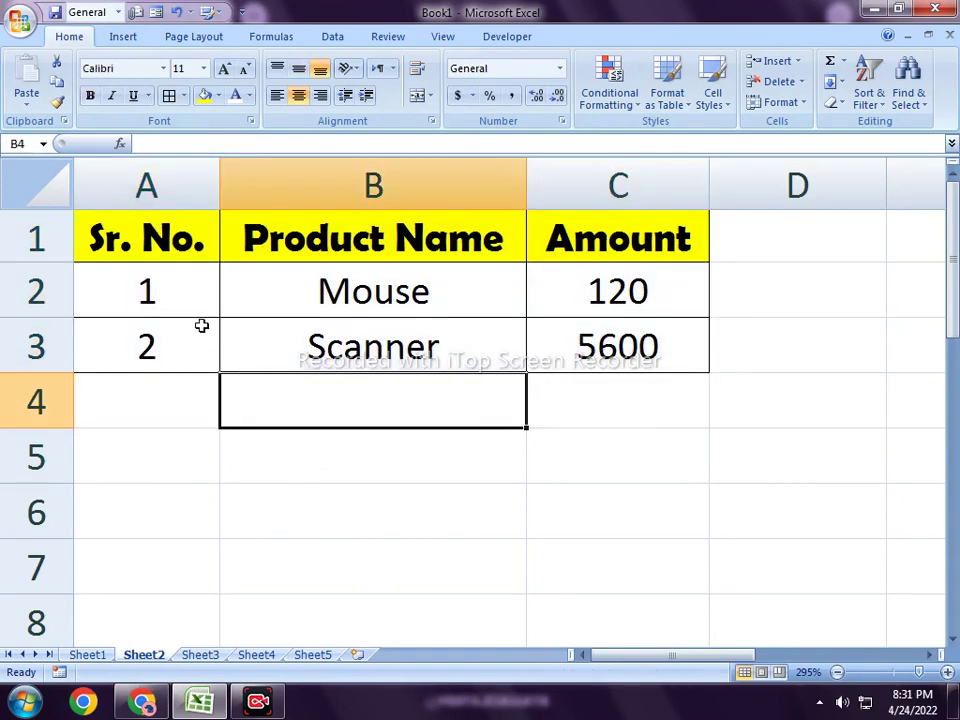
{"action": "left_click", "coordinate": [156, 411]}
Enter serial numbers 3, 4, 5 and 6 in cells A4 to A7
{"action": "type", "text": "3"}
{"action": "key", "text": "Return"}
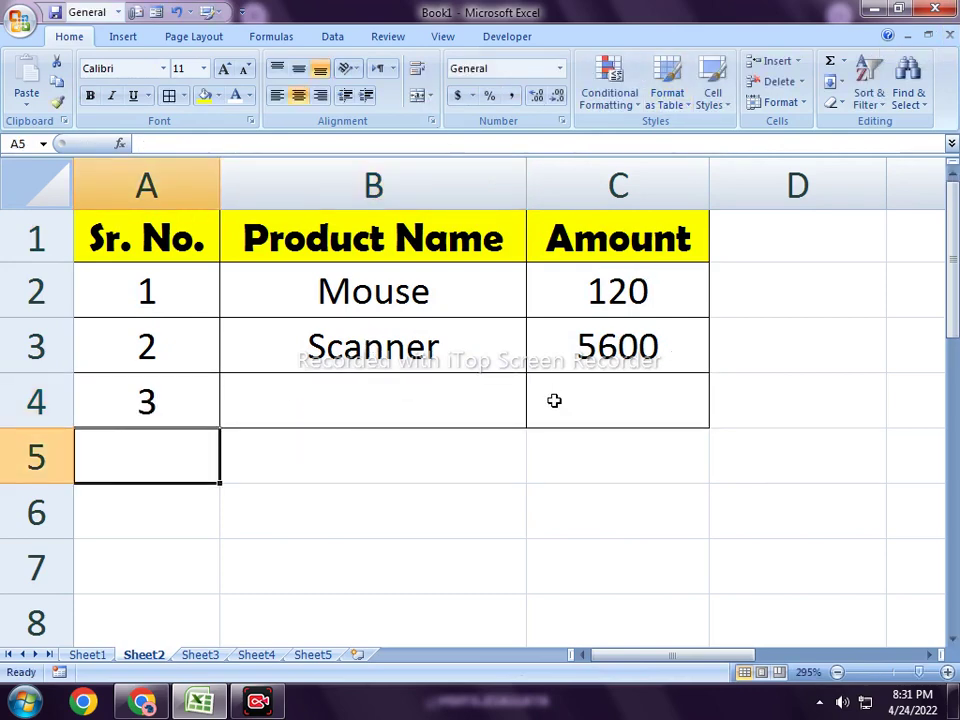
{"action": "type", "text": "4"}
{"action": "key", "text": "Return"}
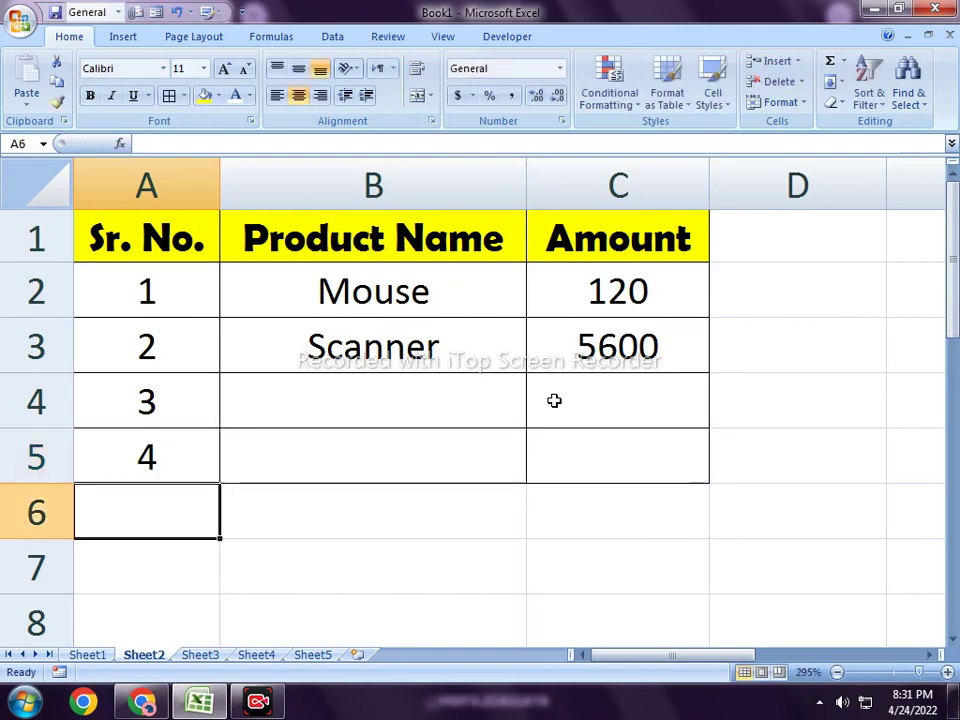
{"action": "type", "text": "5"}
{"action": "key", "text": "Return"}
{"action": "type", "text": "6"}
{"action": "key", "text": "Return"}
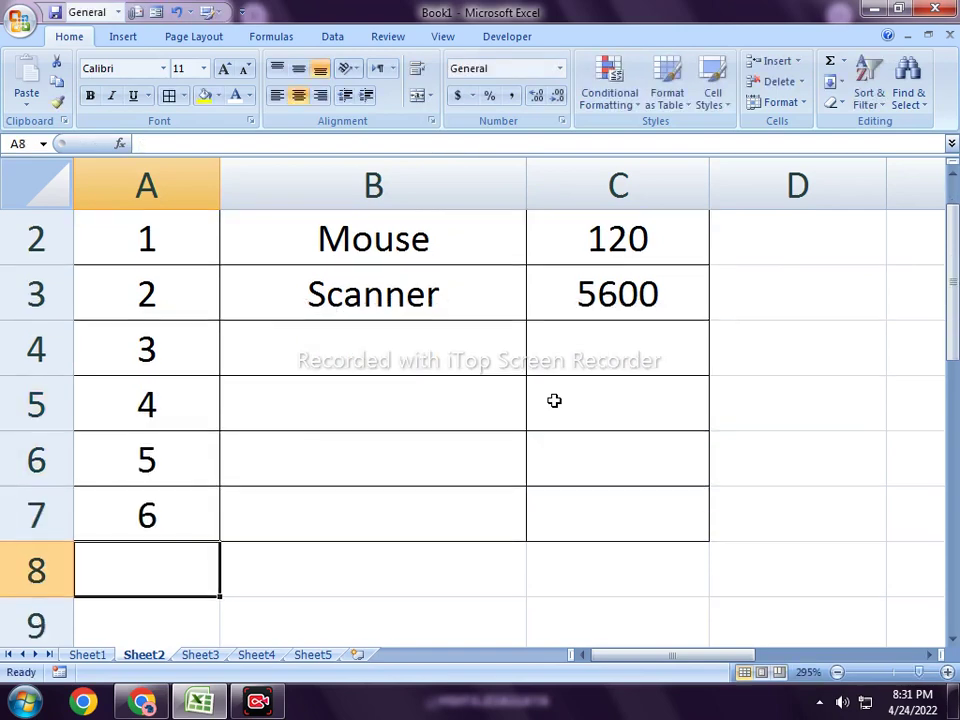
Select the new empty product and amount cells in rows 4–7 to check their borders
{"action": "scroll", "coordinate": [554, 400], "scroll_direction": "up", "scroll_amount": 1}
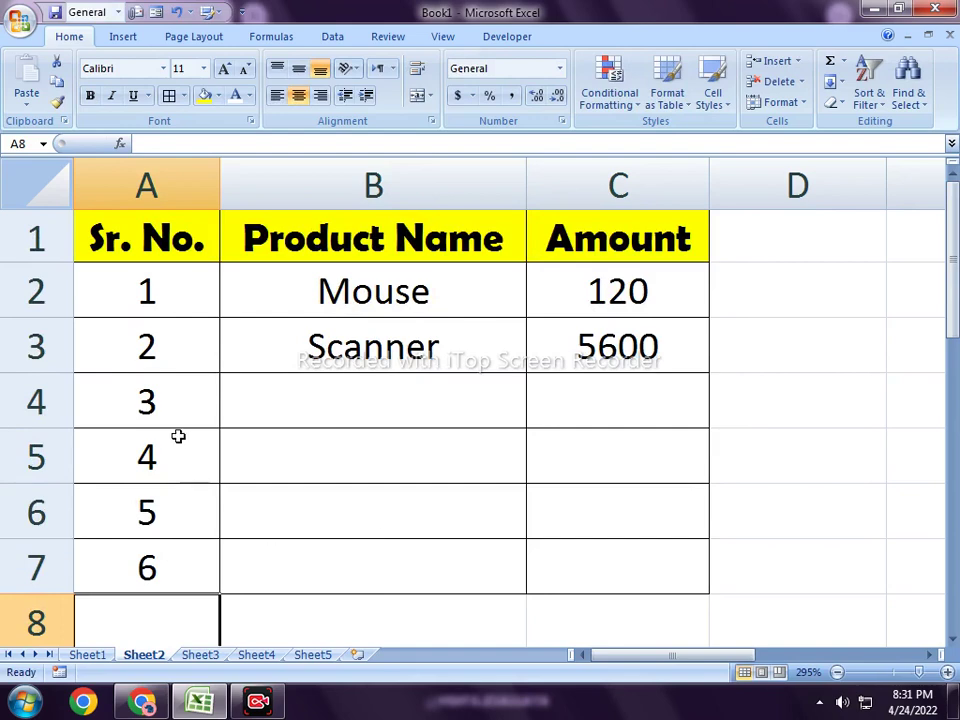
{"action": "left_click_drag", "start_coordinate": [150, 400], "coordinate": [165, 525]}
{"action": "left_click_drag", "start_coordinate": [459, 420], "coordinate": [572, 576]}
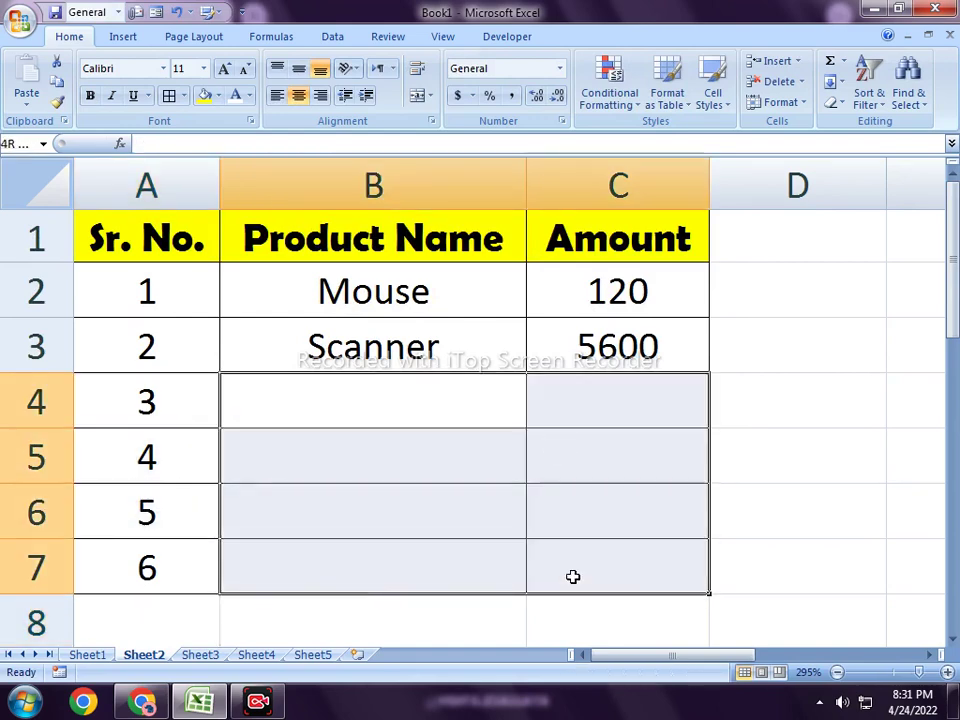
{"action": "left_click_drag", "start_coordinate": [287, 454], "coordinate": [480, 566]}
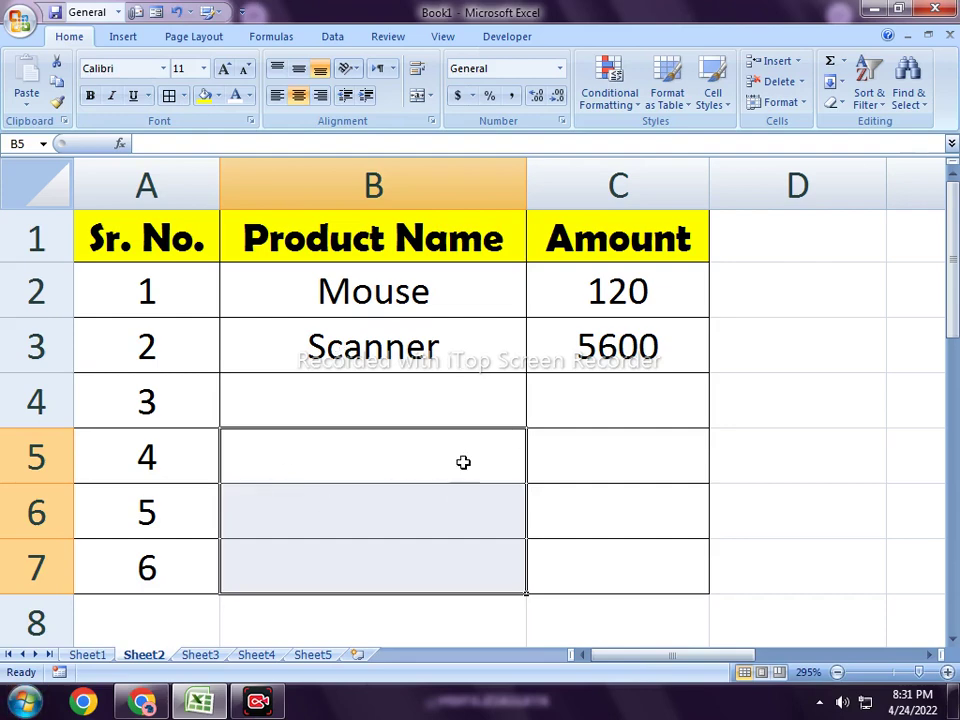
Select table rows 2–7 and view the Borders dropdown without applying a border
{"action": "left_click", "coordinate": [296, 412]}
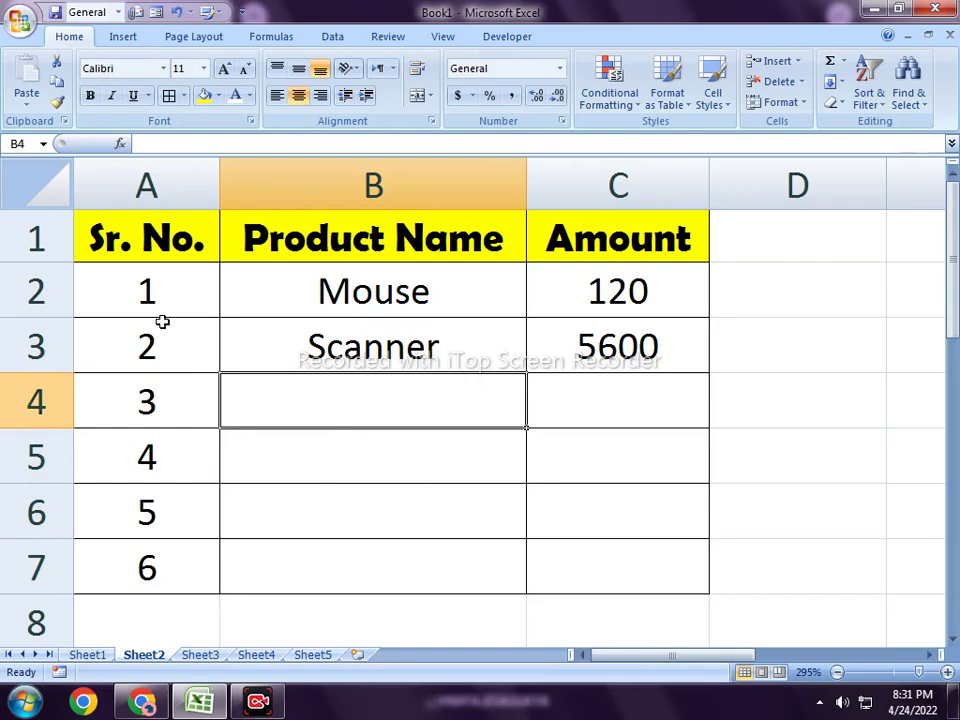
{"action": "left_click_drag", "start_coordinate": [161, 321], "coordinate": [582, 547]}
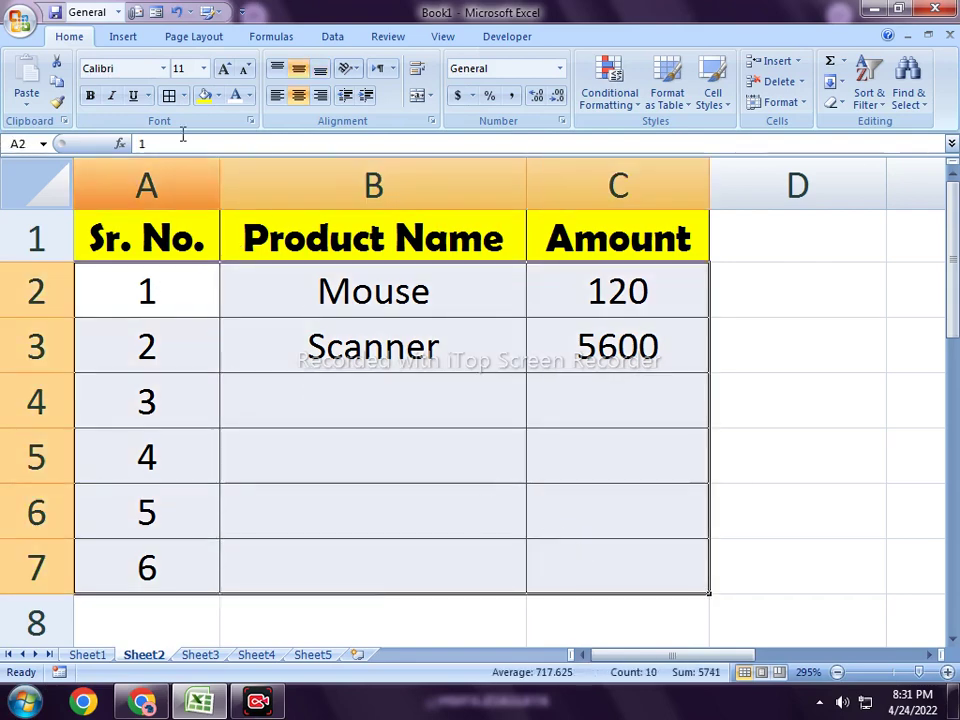
{"action": "left_click", "coordinate": [184, 95]}
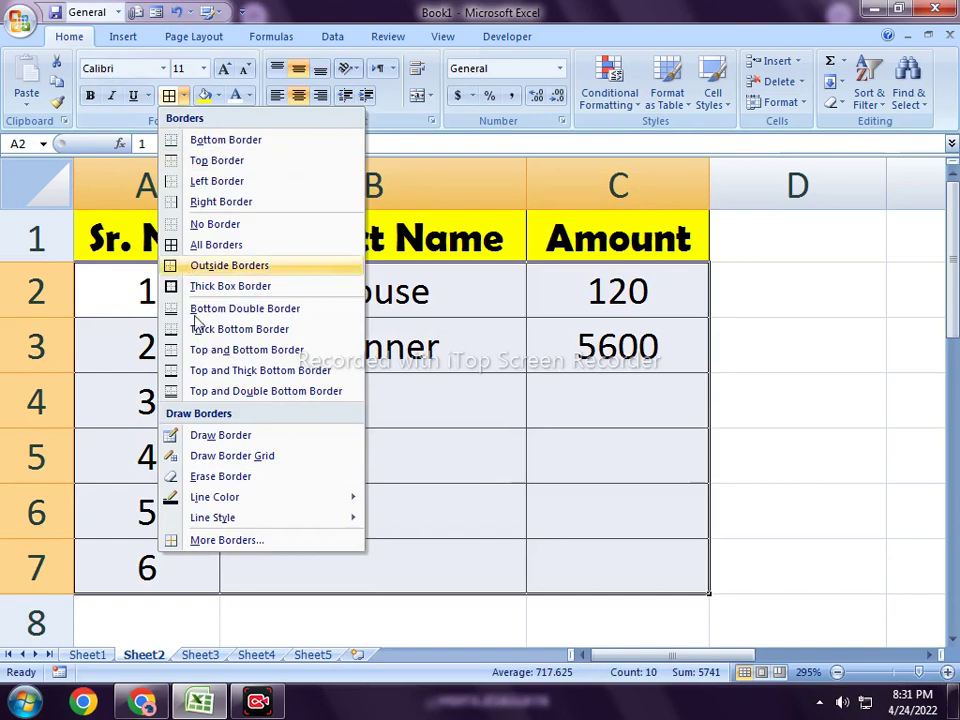
{"action": "left_click", "coordinate": [485, 362]}
{"action": "left_click", "coordinate": [489, 432]}
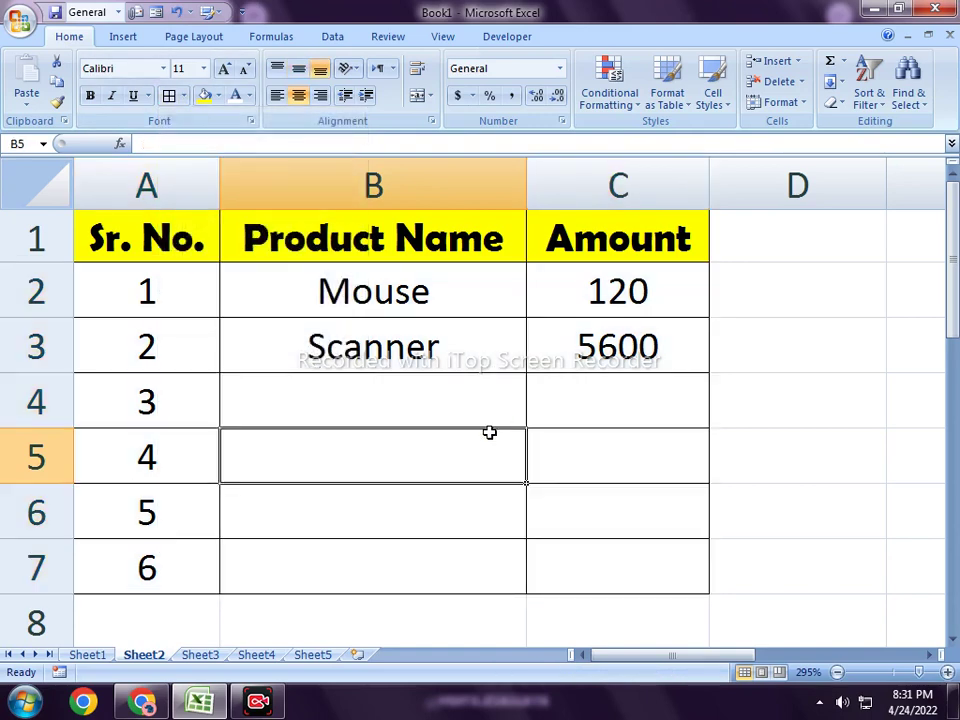
Undo the entries back to the two-row Mouse and Scanner table
{"action": "left_click", "coordinate": [132, 403]}
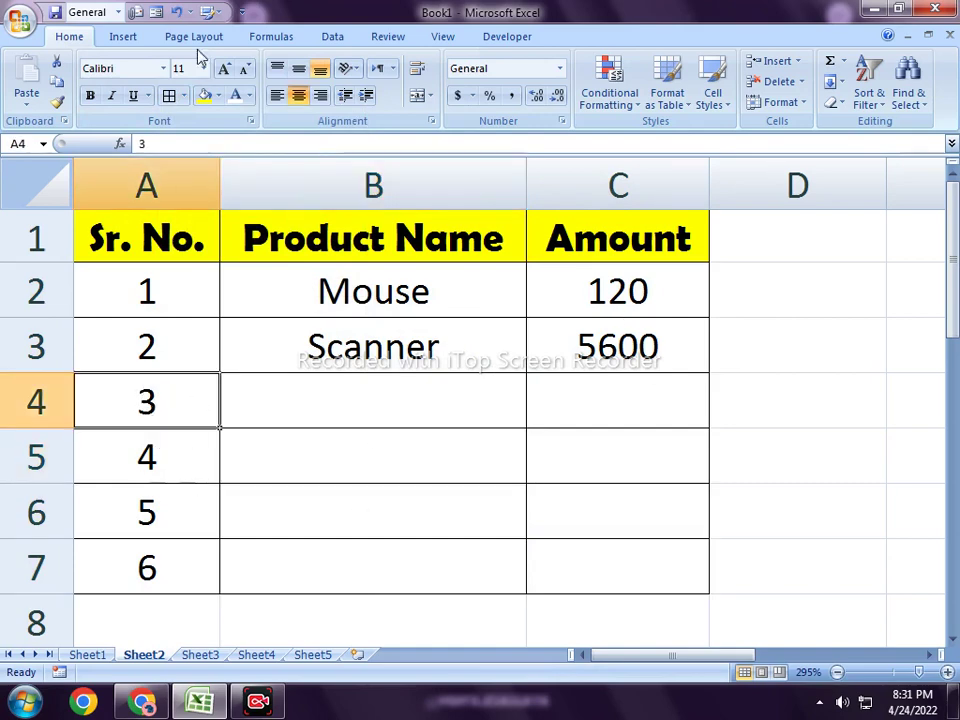
{"action": "left_click", "coordinate": [177, 13]}
{"action": "left_click", "coordinate": [177, 13]}
{"action": "left_click", "coordinate": [177, 13]}
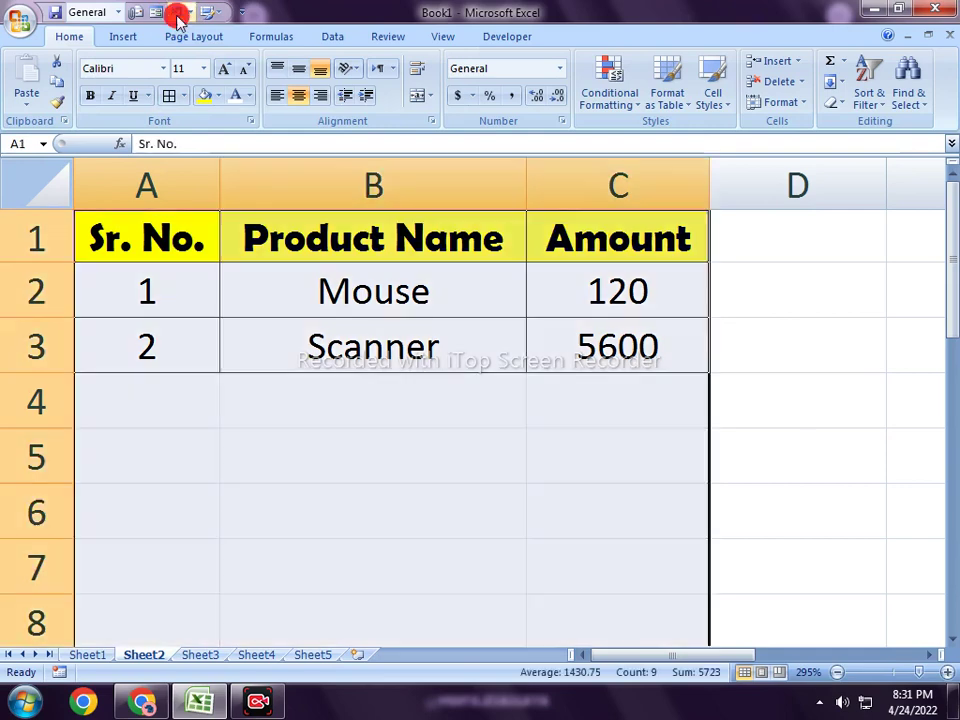
{"action": "left_click", "coordinate": [325, 480]}
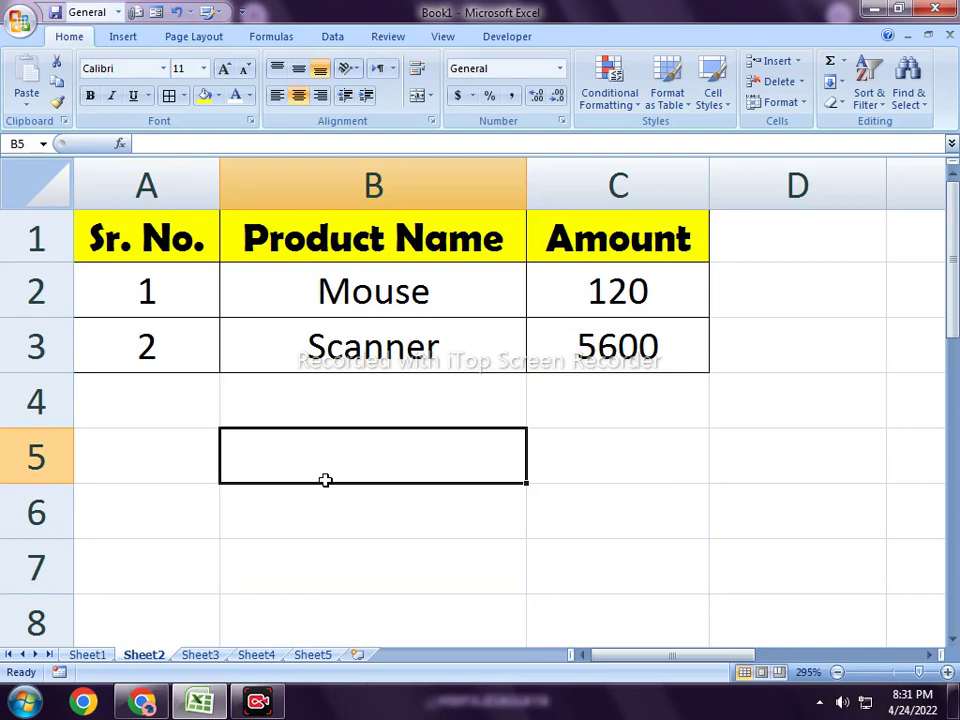
Switch to Chrome, scroll through the channel's uploaded videos, then return to Excel
{"action": "right_click", "coordinate": [160, 695]}
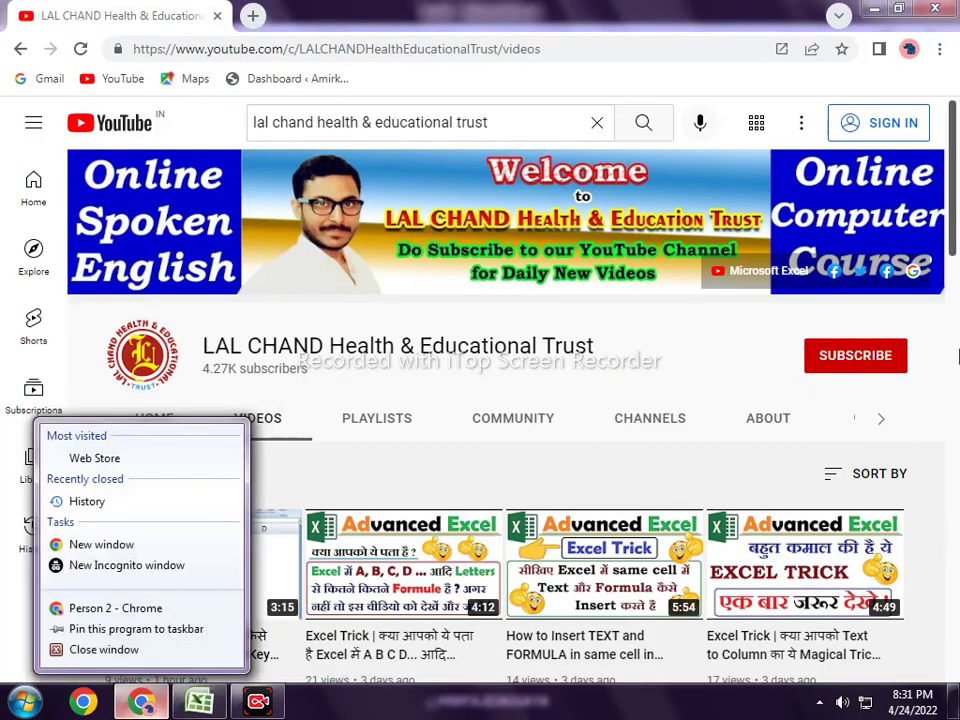
{"action": "left_click", "coordinate": [726, 344]}
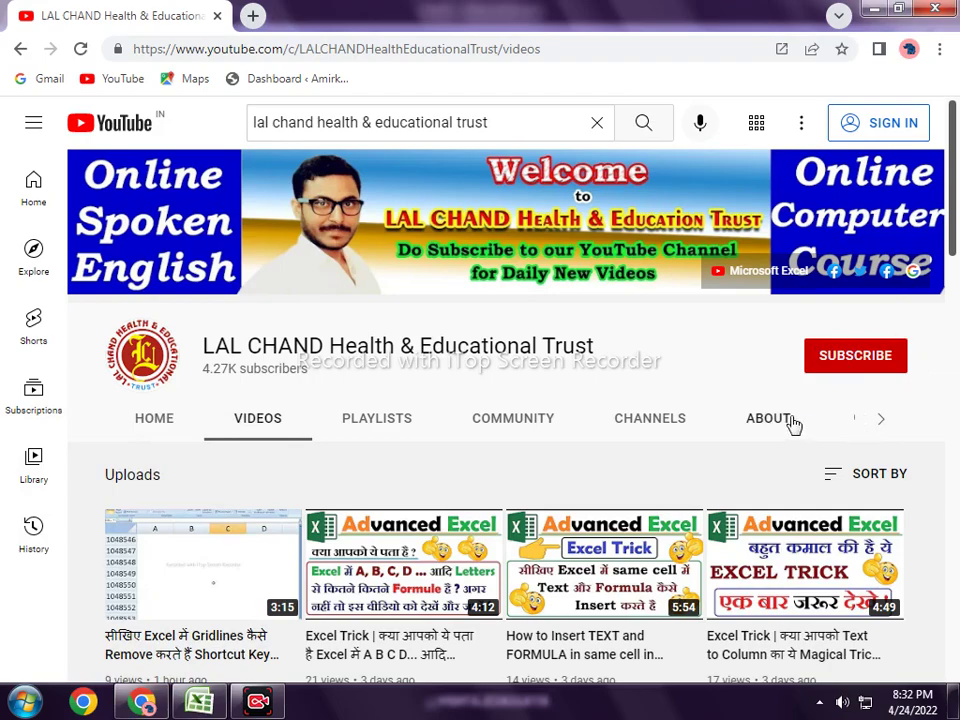
{"action": "scroll", "coordinate": [789, 422], "scroll_direction": "down", "scroll_amount": 2}
{"action": "scroll", "coordinate": [791, 424], "scroll_direction": "down", "scroll_amount": 4}
{"action": "scroll", "coordinate": [775, 462], "scroll_direction": "down", "scroll_amount": 5}
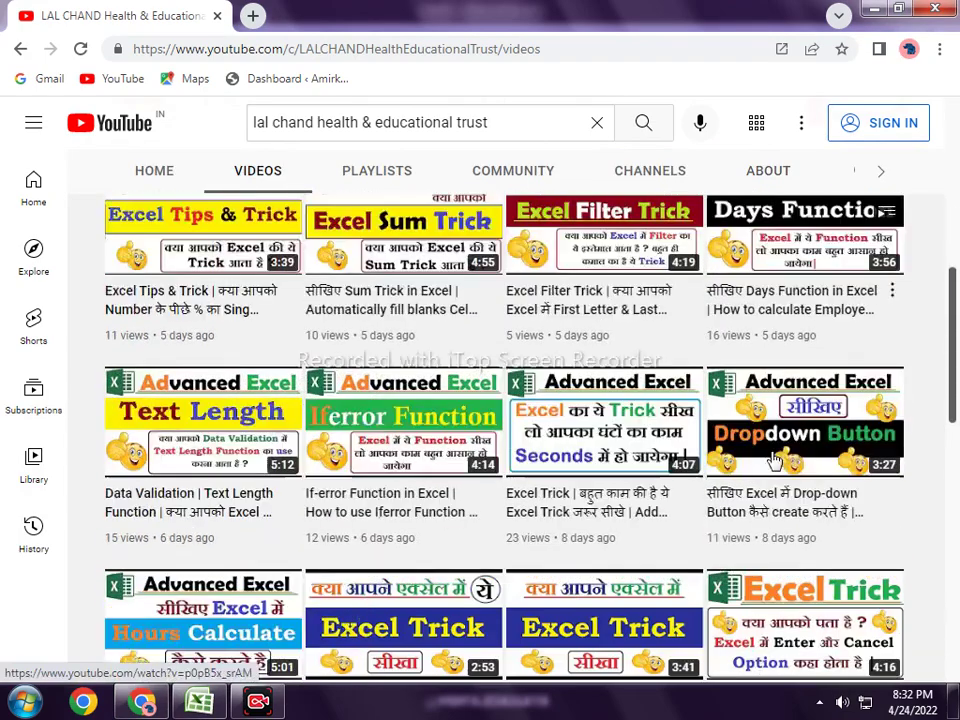
{"action": "scroll", "coordinate": [775, 462], "scroll_direction": "down", "scroll_amount": 2}
{"action": "scroll", "coordinate": [760, 455], "scroll_direction": "down", "scroll_amount": 3}
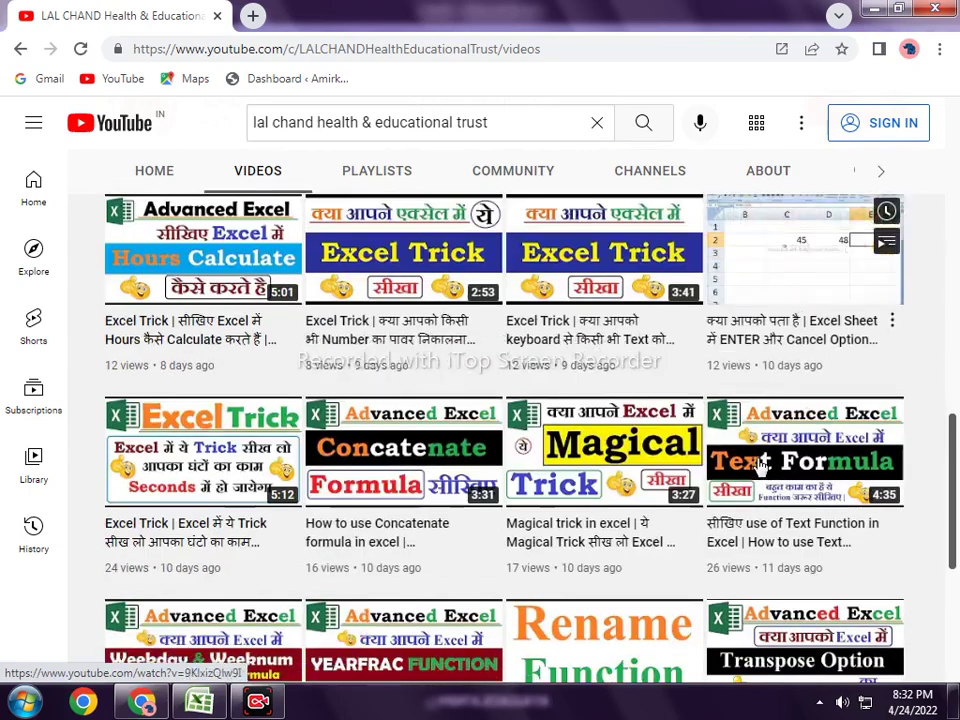
{"action": "scroll", "coordinate": [690, 480], "scroll_direction": "down", "scroll_amount": 2}
{"action": "scroll", "coordinate": [647, 495], "scroll_direction": "down", "scroll_amount": 2}
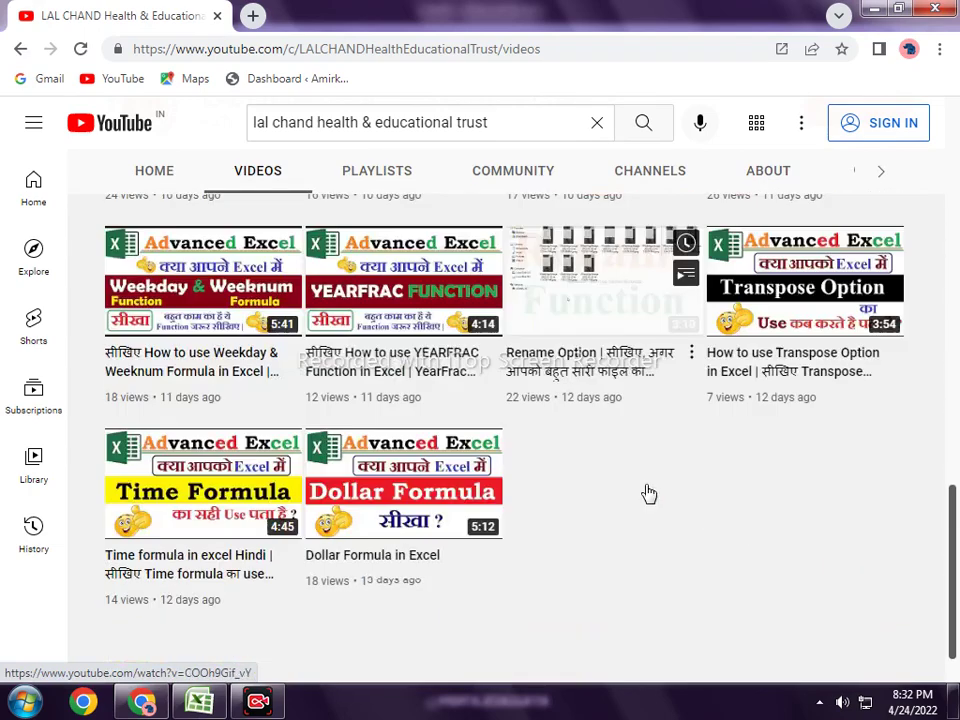
{"action": "scroll", "coordinate": [647, 492], "scroll_direction": "up", "scroll_amount": 5}
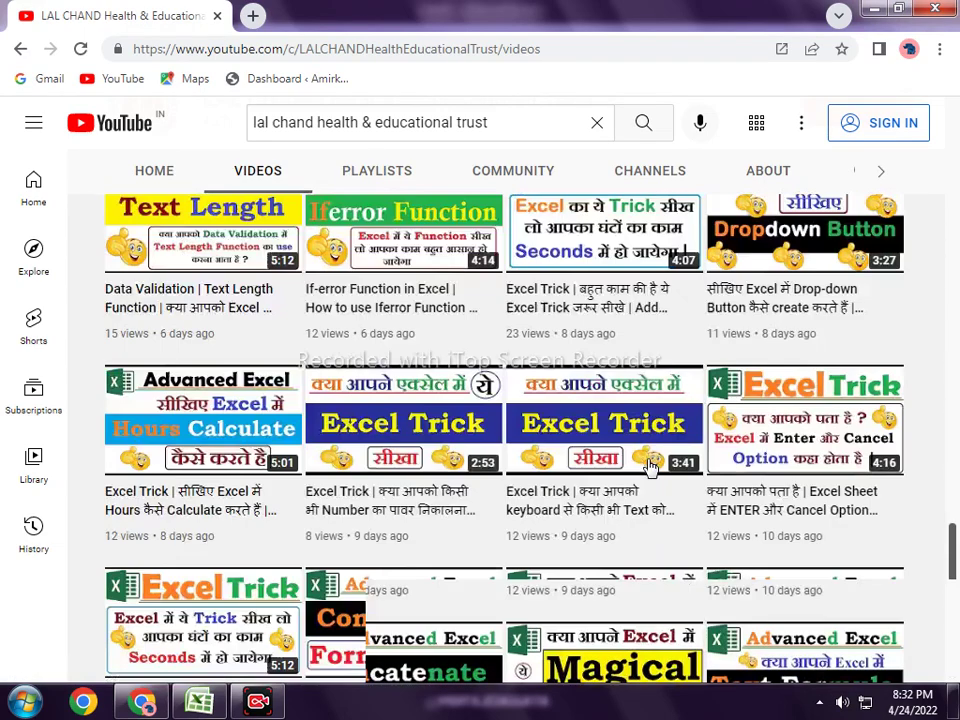
{"action": "scroll", "coordinate": [613, 460], "scroll_direction": "up", "scroll_amount": 5}
{"action": "scroll", "coordinate": [560, 475], "scroll_direction": "up", "scroll_amount": 3}
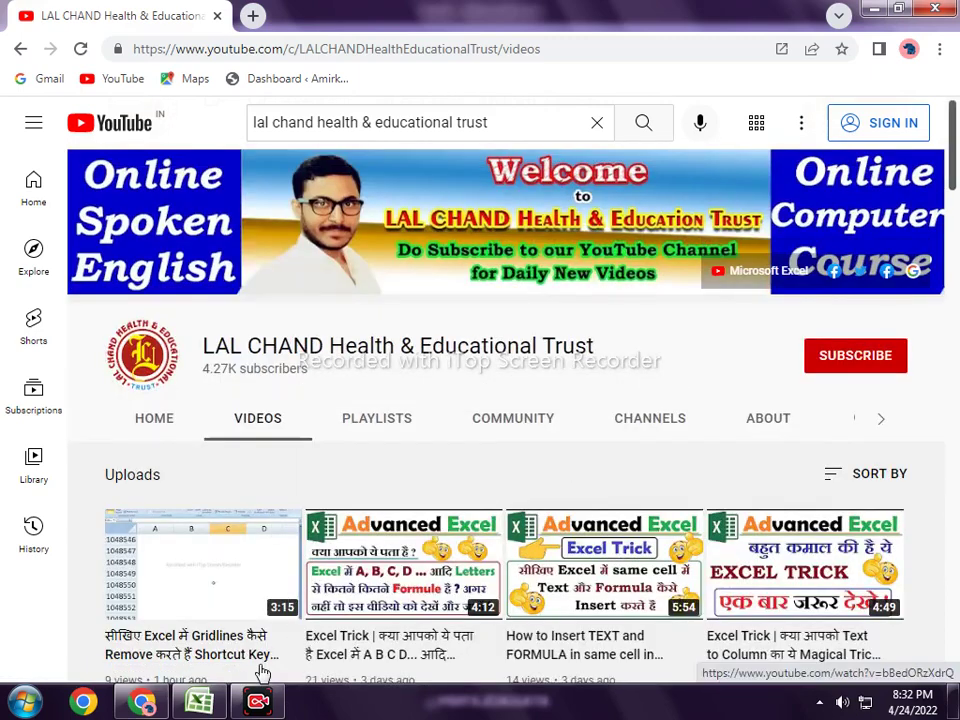
{"action": "mouse_move", "coordinate": [258, 701]}
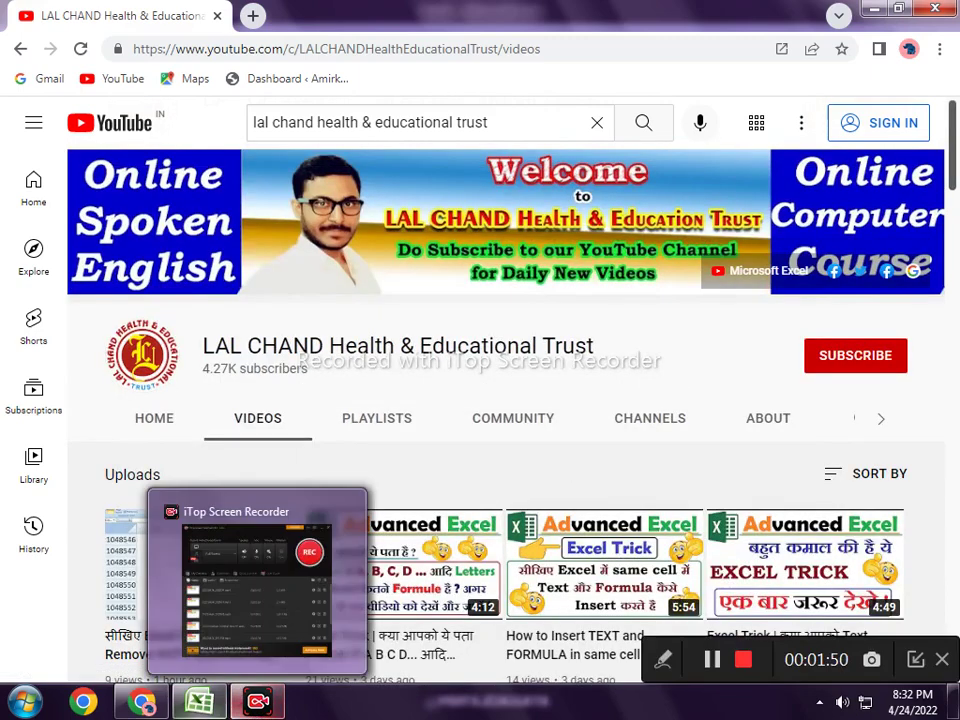
{"action": "right_click", "coordinate": [199, 703]}
{"action": "right_click", "coordinate": [545, 340]}
{"action": "key", "text": "Escape"}
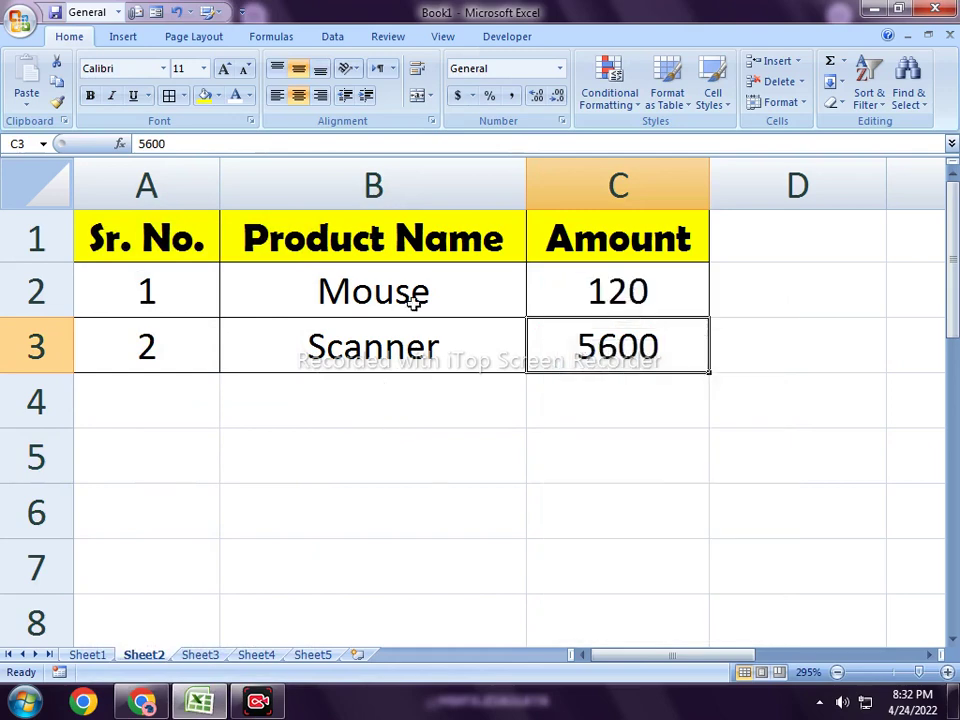
{"action": "left_click_drag", "start_coordinate": [163, 228], "coordinate": [553, 369]}
{"action": "left_click", "coordinate": [596, 405]}
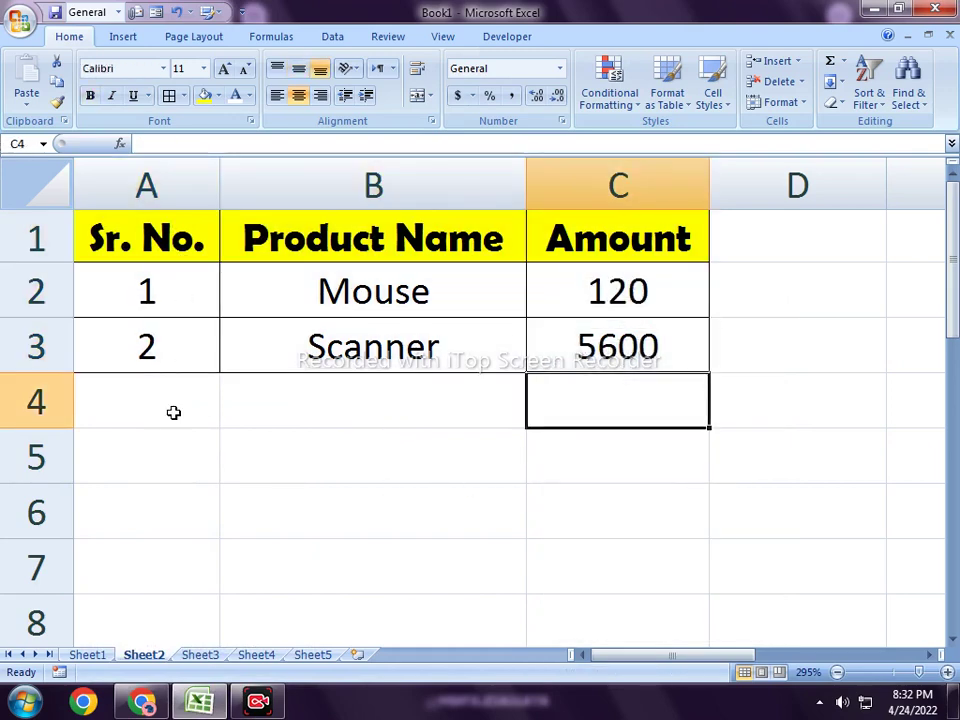
{"action": "left_click_drag", "start_coordinate": [171, 411], "coordinate": [630, 716]}
{"action": "scroll", "coordinate": [234, 437], "scroll_direction": "up", "scroll_amount": 7}
{"action": "scroll", "coordinate": [251, 394], "scroll_direction": "up", "scroll_amount": 12}
{"action": "scroll", "coordinate": [251, 394], "scroll_direction": "up", "scroll_amount": 7}
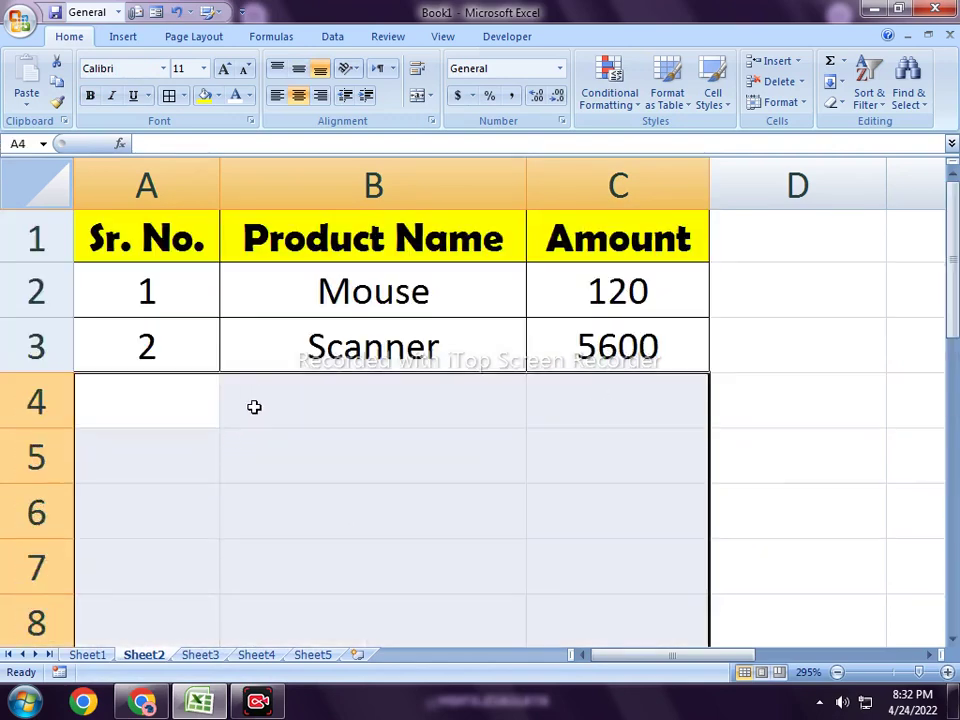
{"action": "left_click", "coordinate": [176, 456]}
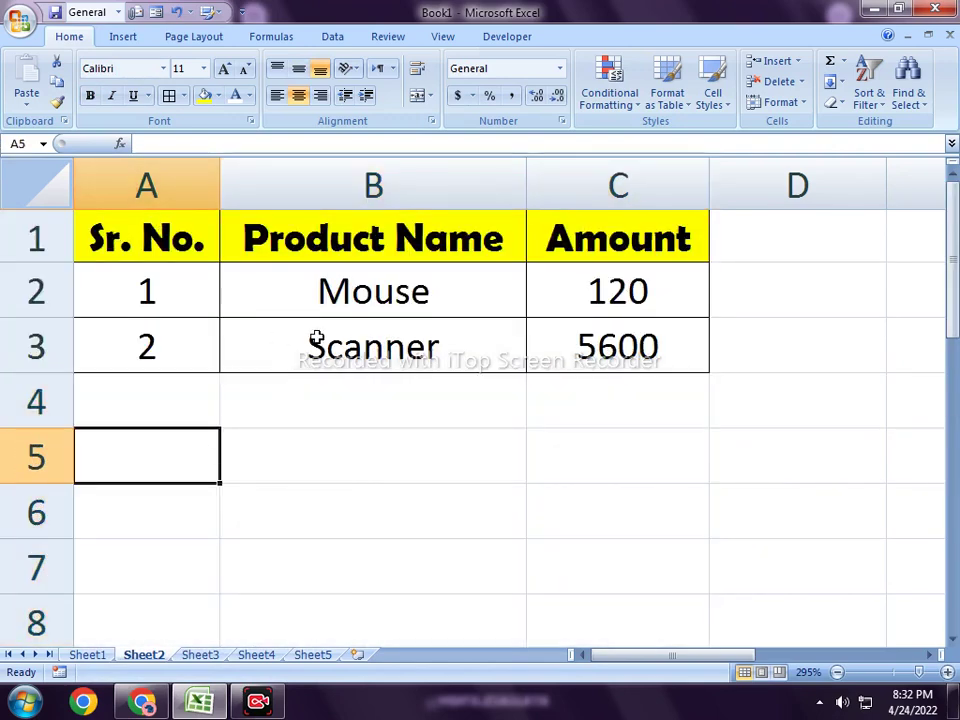
{"action": "left_click", "coordinate": [455, 432]}
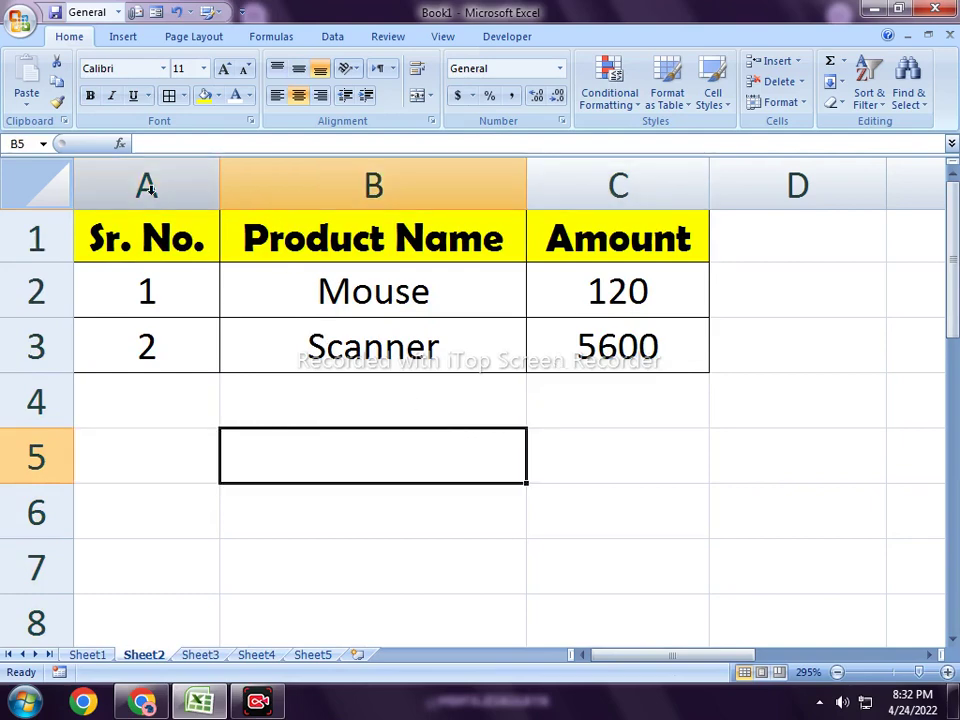
{"action": "left_click_drag", "start_coordinate": [146, 185], "coordinate": [587, 178]}
{"action": "scroll", "coordinate": [605, 360], "scroll_direction": "down", "scroll_amount": 8}
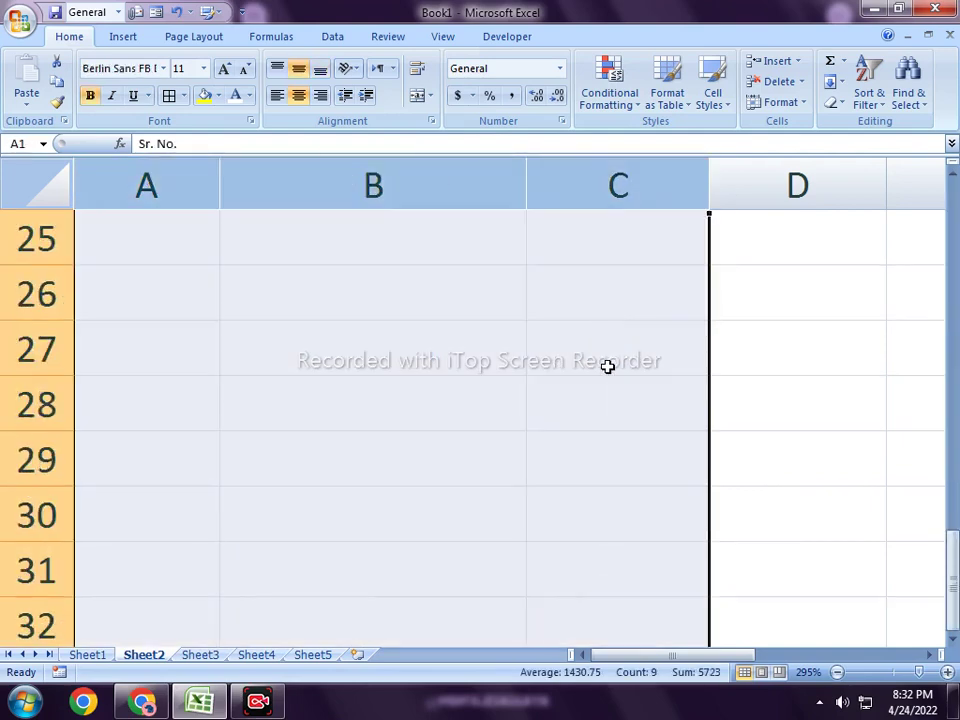
{"action": "scroll", "coordinate": [581, 388], "scroll_direction": "down", "scroll_amount": 9}
{"action": "scroll", "coordinate": [544, 377], "scroll_direction": "down", "scroll_amount": 9}
{"action": "scroll", "coordinate": [539, 375], "scroll_direction": "down", "scroll_amount": 1}
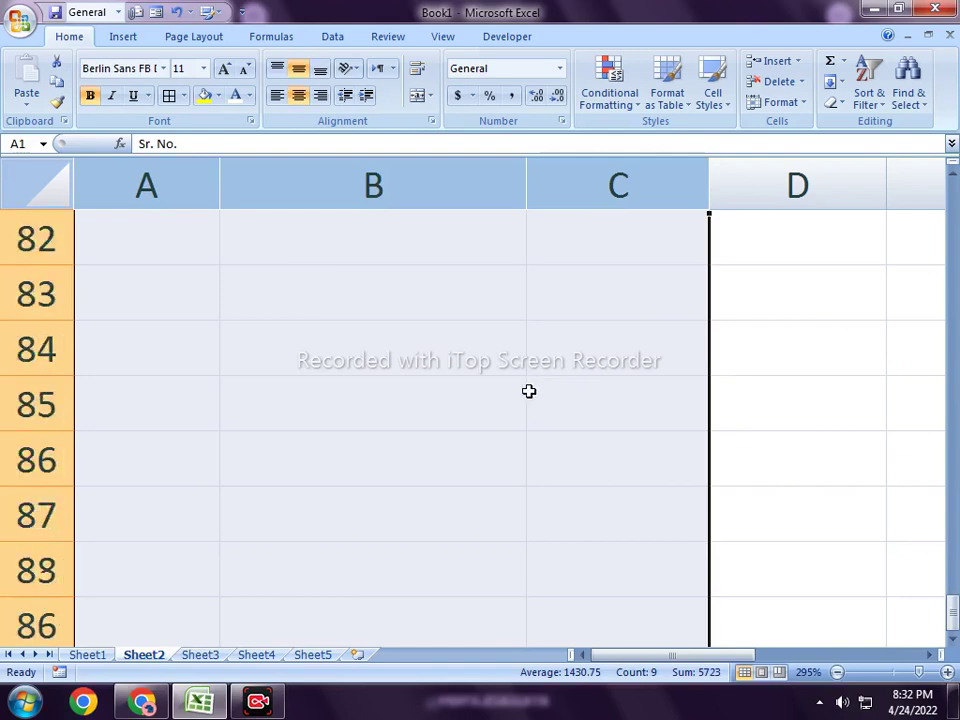
{"action": "scroll", "coordinate": [529, 392], "scroll_direction": "up", "scroll_amount": 9}
{"action": "scroll", "coordinate": [480, 392], "scroll_direction": "up", "scroll_amount": 13}
{"action": "scroll", "coordinate": [478, 369], "scroll_direction": "up", "scroll_amount": 5}
{"action": "left_click", "coordinate": [401, 448]}
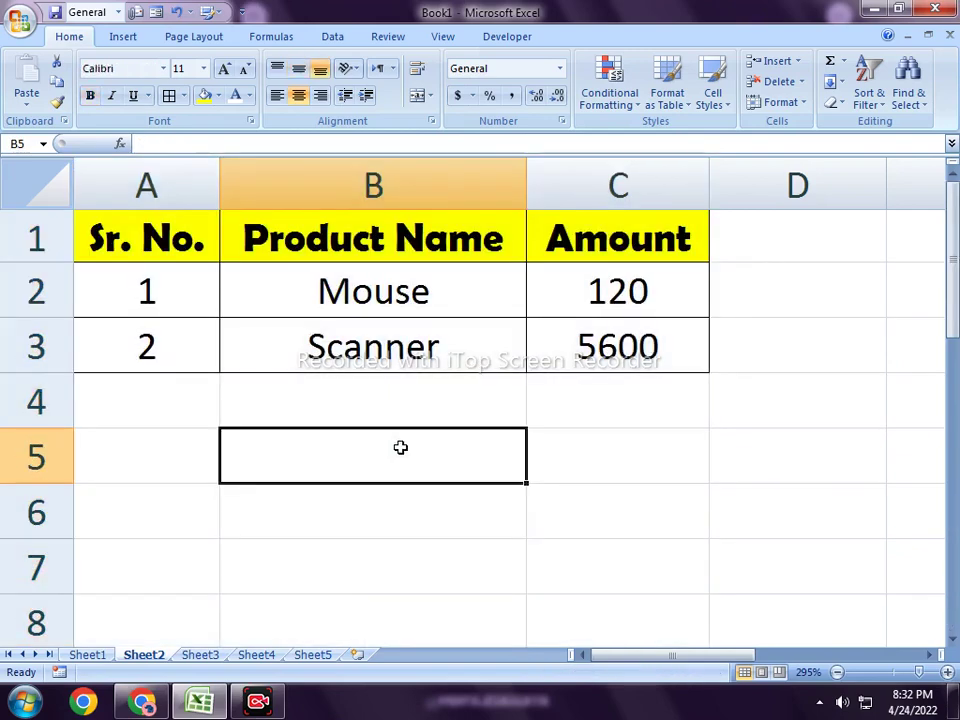
Select columns A–C from A1 down to row 132, then scroll back to the top
{"action": "mouse_move", "coordinate": [129, 242]}
{"action": "left_mouse_down"}
{"action": "mouse_move", "coordinate": [568, 253]}
{"action": "mouse_move", "coordinate": [609, 345]}
{"action": "left_mouse_up"}
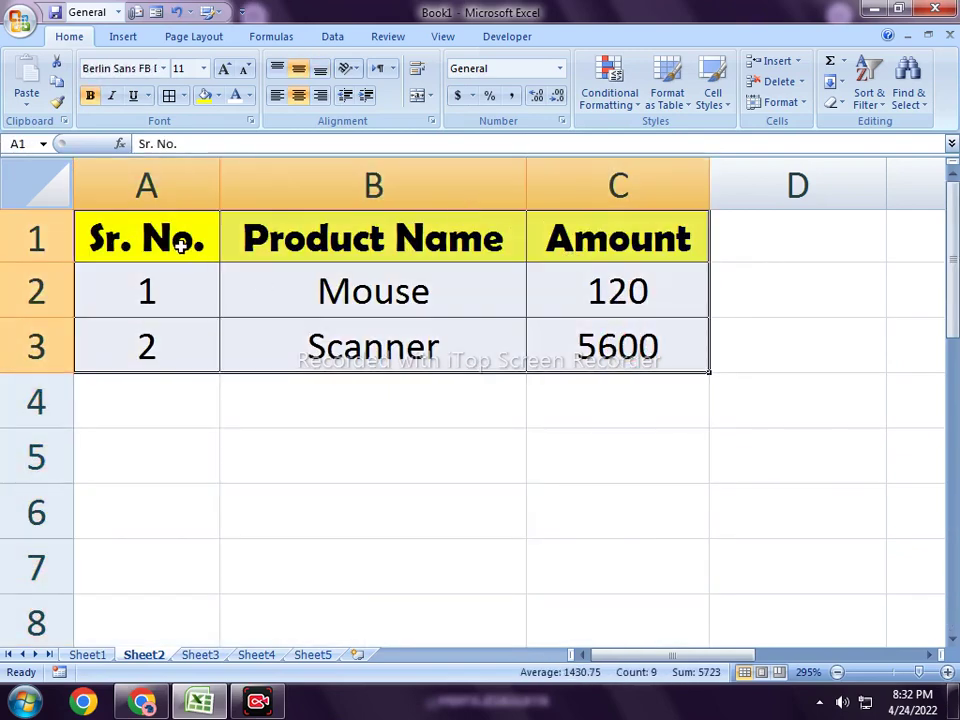
{"action": "mouse_move", "coordinate": [188, 240]}
{"action": "left_mouse_down"}
{"action": "mouse_move", "coordinate": [650, 717]}
{"action": "mouse_move", "coordinate": [356, 538]}
{"action": "left_mouse_up"}
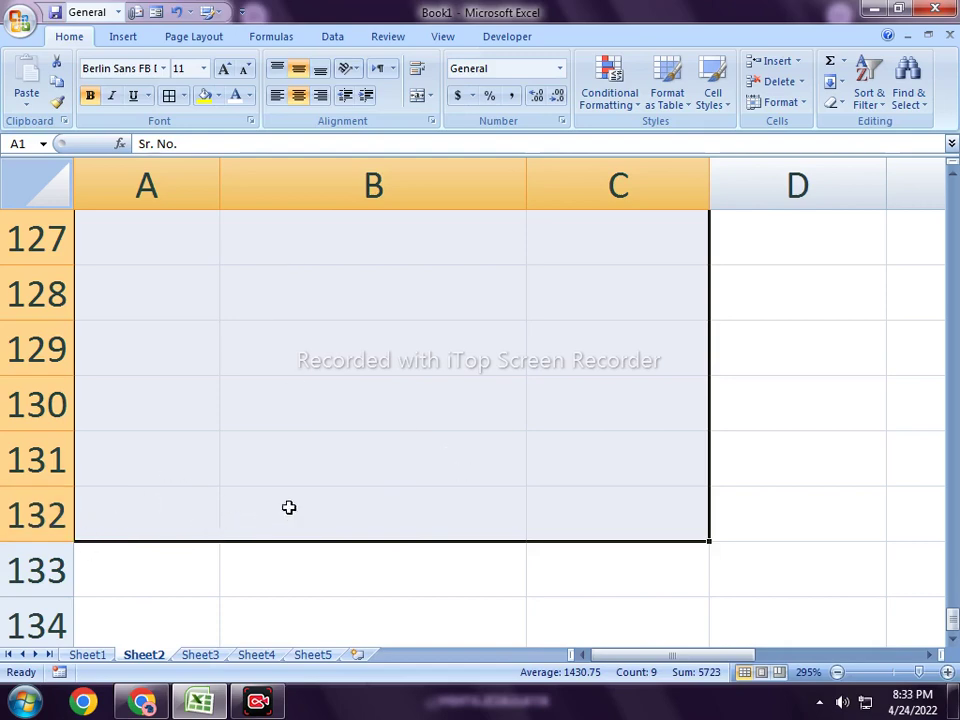
{"action": "scroll", "coordinate": [548, 311], "scroll_direction": "up", "scroll_amount": 7}
{"action": "scroll", "coordinate": [548, 311], "scroll_direction": "up", "scroll_amount": 10}
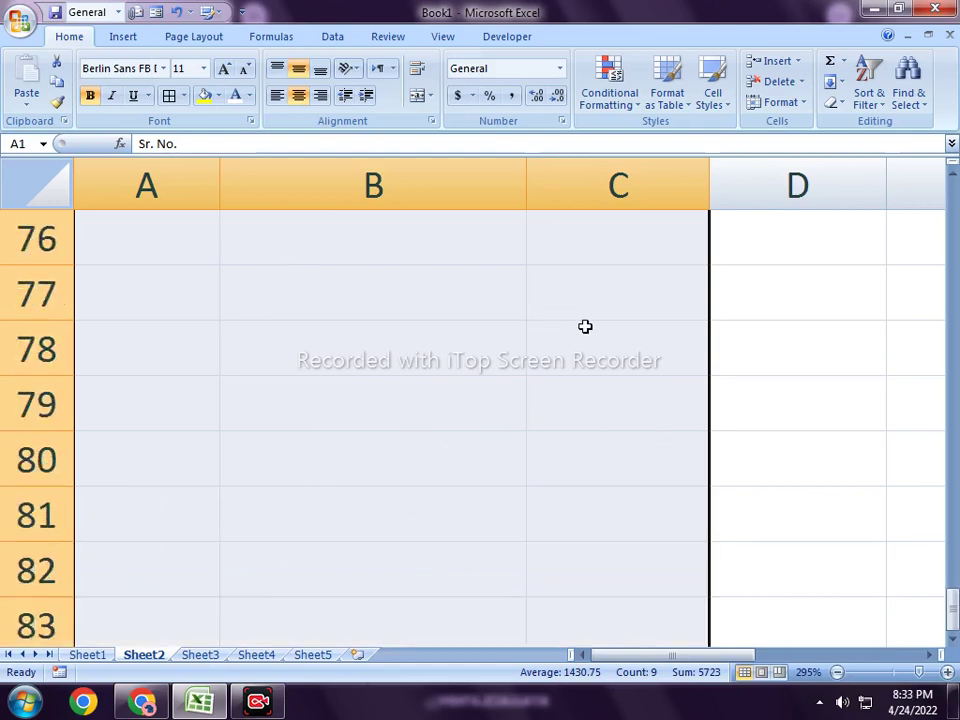
{"action": "scroll", "coordinate": [585, 326], "scroll_direction": "up", "scroll_amount": 11}
{"action": "scroll", "coordinate": [619, 339], "scroll_direction": "up", "scroll_amount": 14}
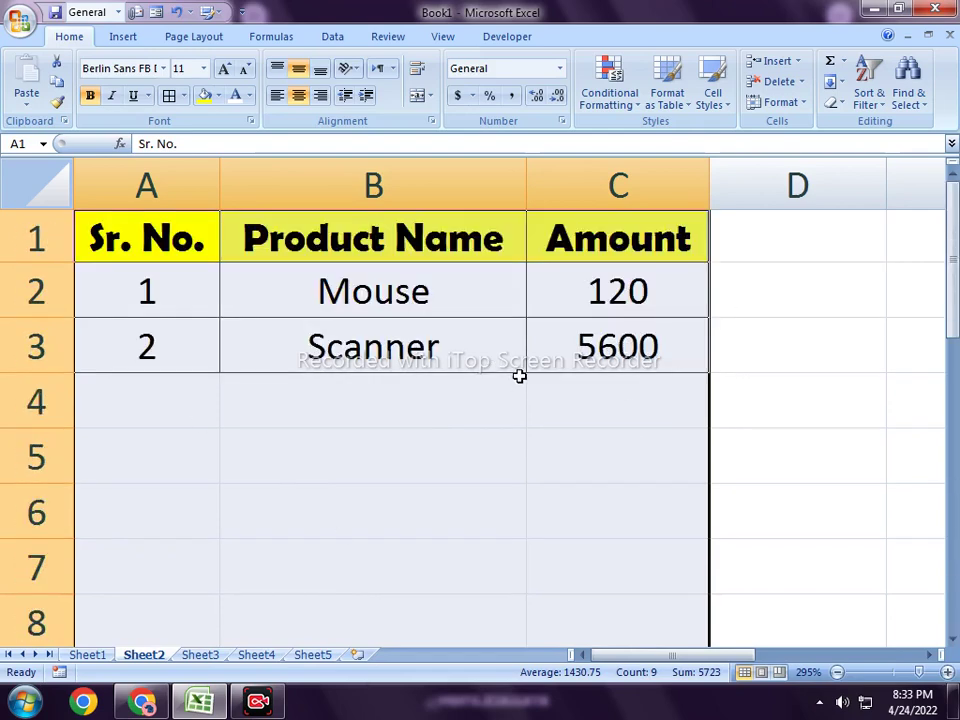
Open Conditional Formatting > New Rule and choose 'Use a formula to determine which cells to format'
{"action": "right_click", "coordinate": [612, 100]}
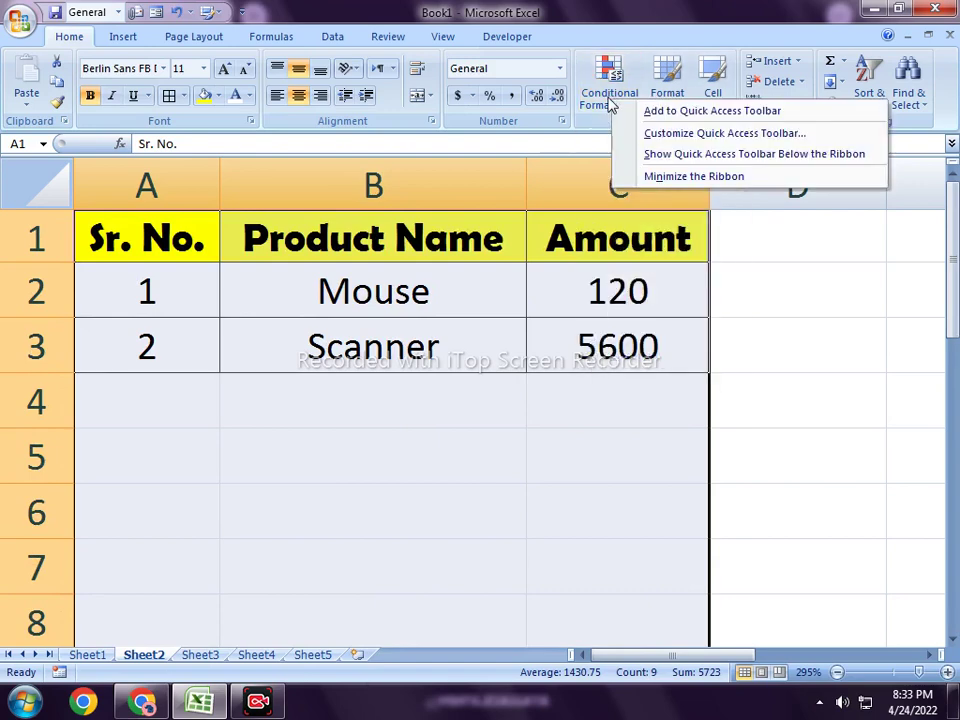
{"action": "left_click", "coordinate": [597, 92]}
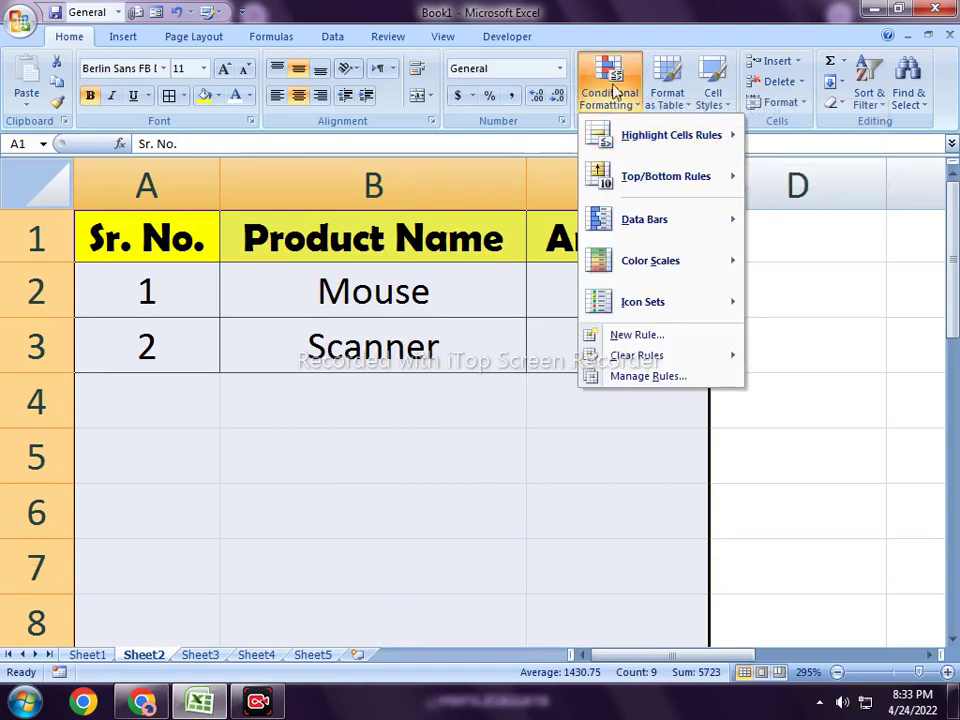
{"action": "left_click", "coordinate": [638, 340]}
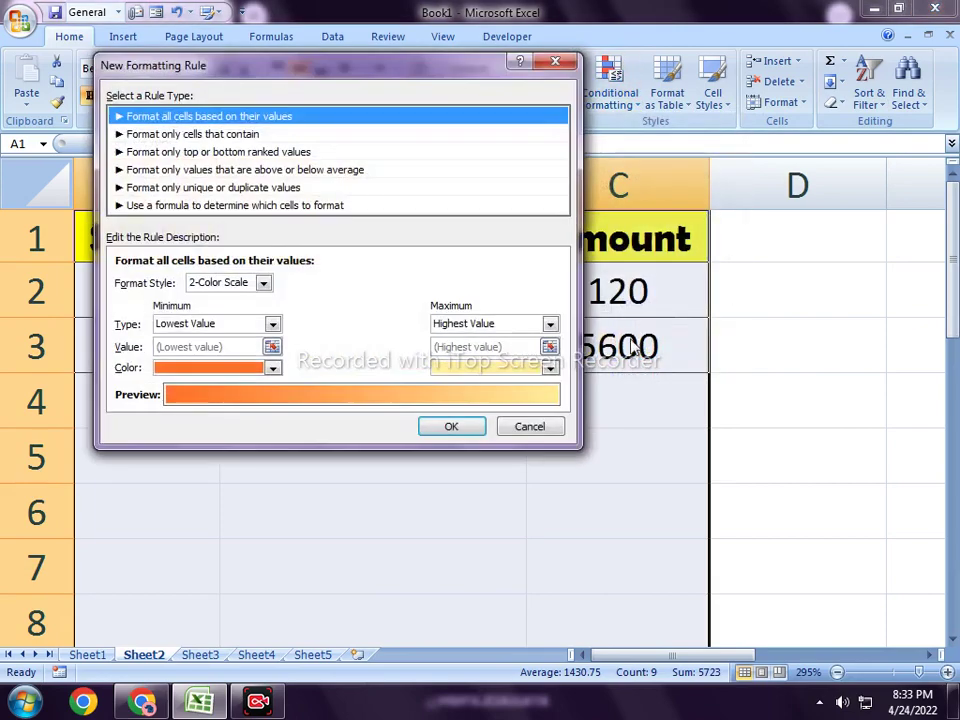
{"action": "left_click_drag", "start_coordinate": [356, 66], "coordinate": [680, 123]}
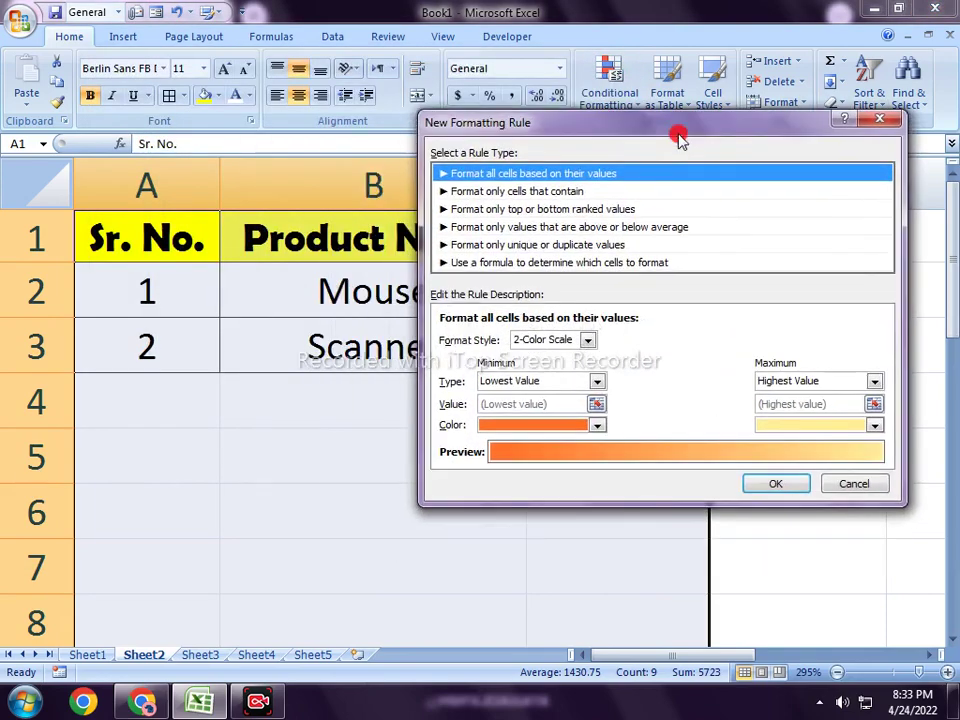
{"action": "left_click", "coordinate": [521, 264]}
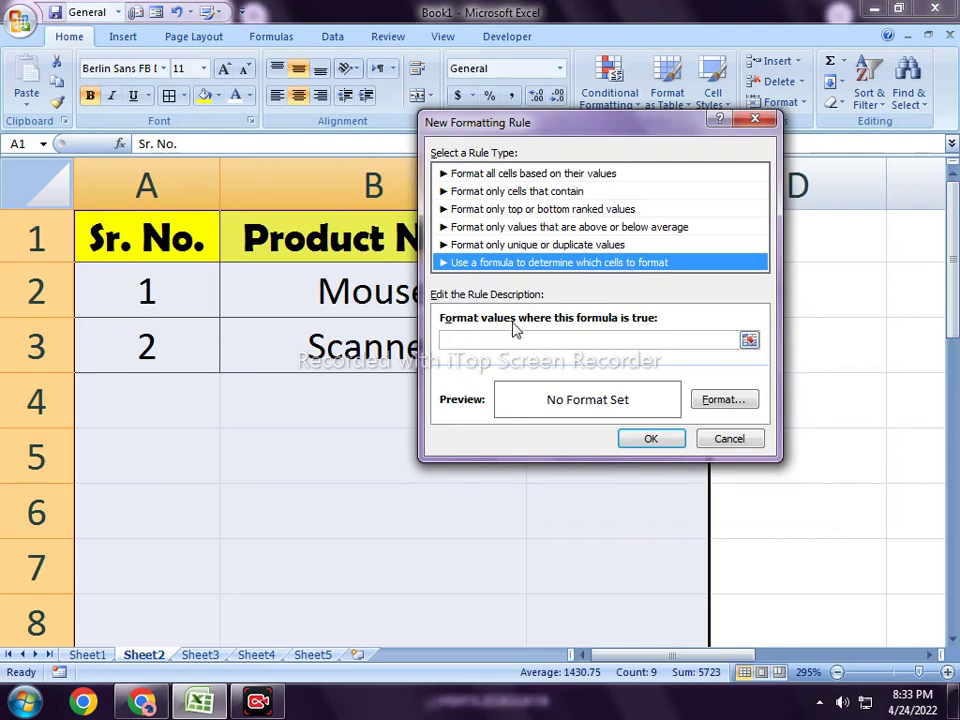
Build the rule formula =$A1<>"" by referencing A1 and editing the text
{"action": "right_click", "coordinate": [462, 339]}
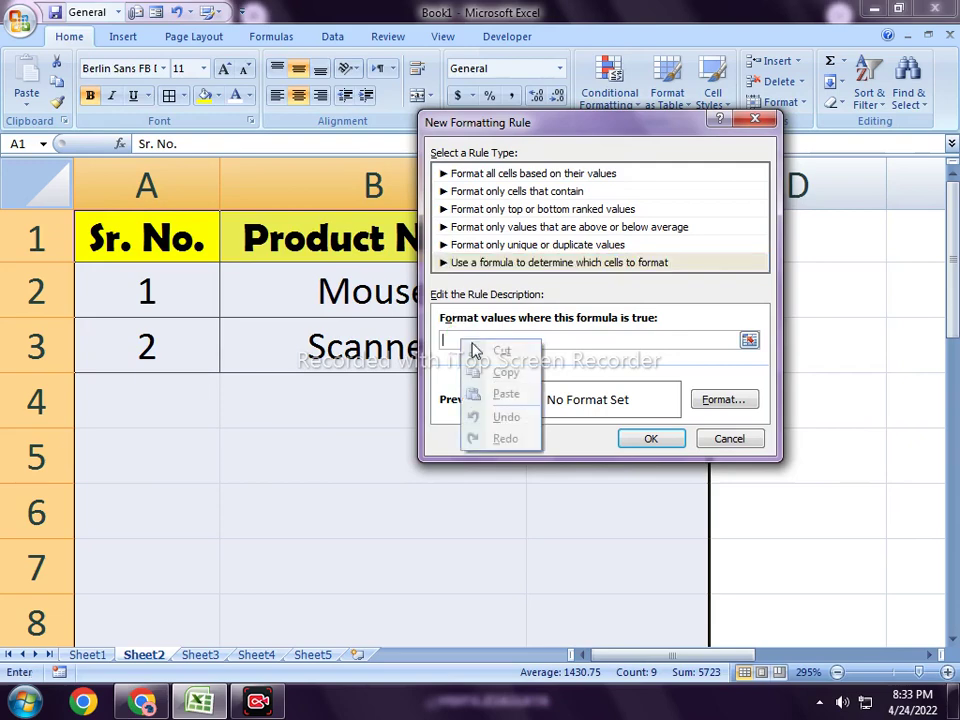
{"action": "left_click", "coordinate": [561, 341]}
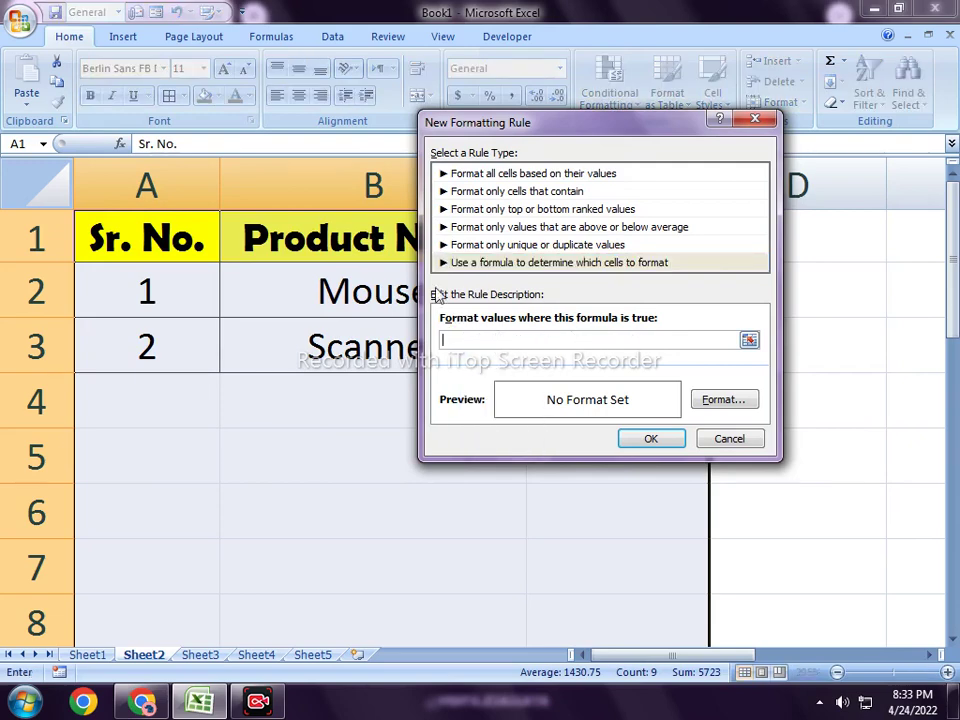
{"action": "left_click", "coordinate": [152, 245]}
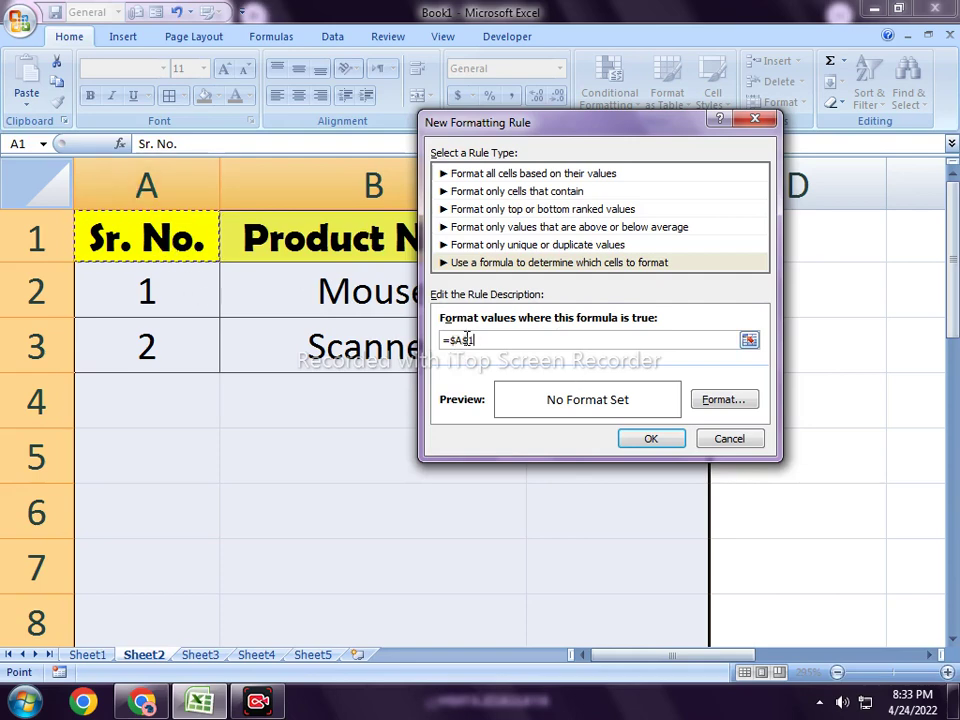
{"action": "left_click", "coordinate": [468, 340]}
{"action": "right_click", "coordinate": [477, 340]}
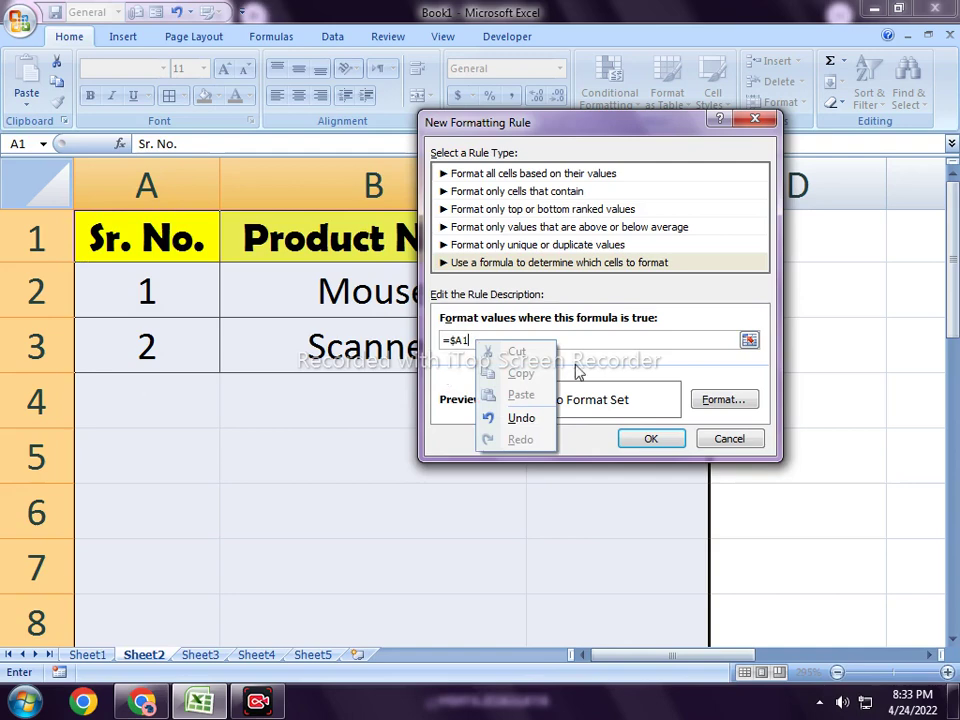
{"action": "left_click", "coordinate": [600, 345]}
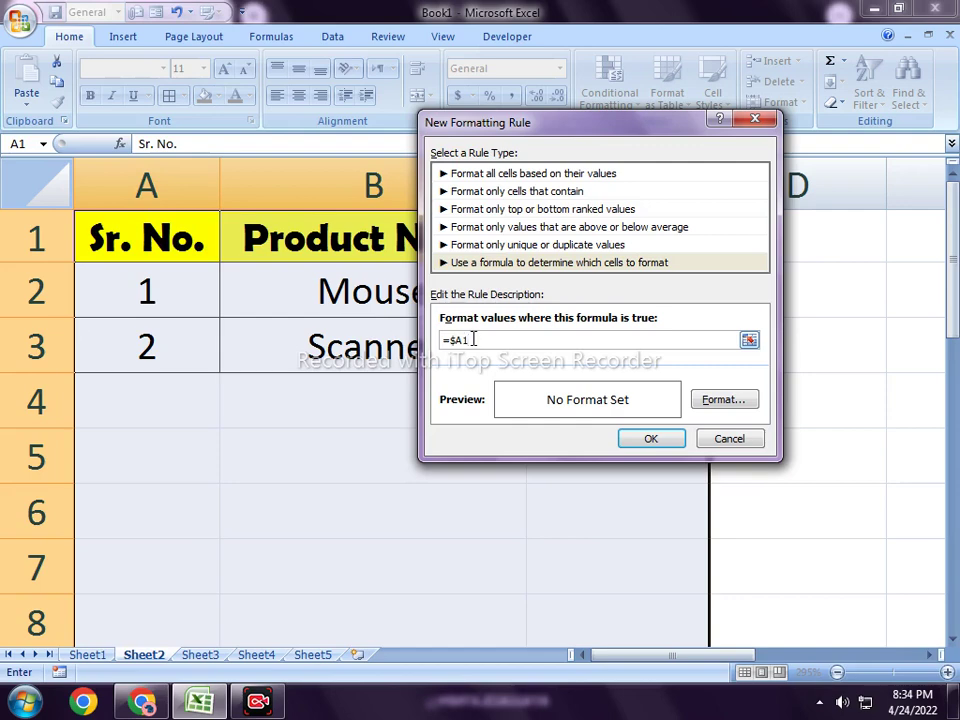
{"action": "type", "text": "1"}
{"action": "type", "text": "\""}
In the rule's Format Cells dialog, give matching cells a dashed outline border
{"action": "left_click", "coordinate": [725, 404]}
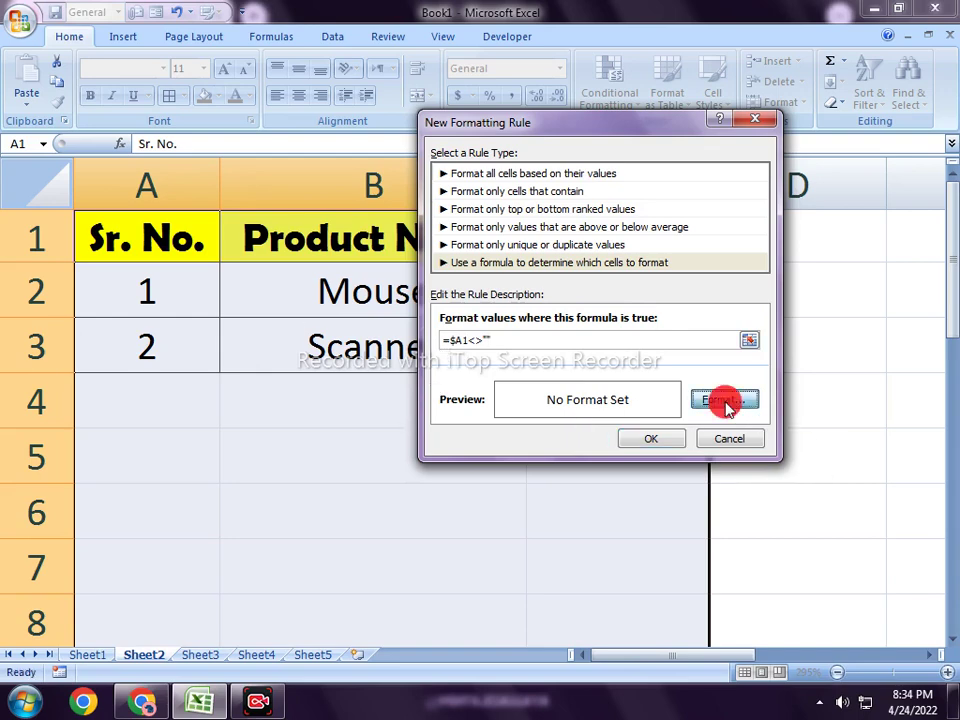
{"action": "left_click_drag", "start_coordinate": [360, 20], "coordinate": [680, 76]}
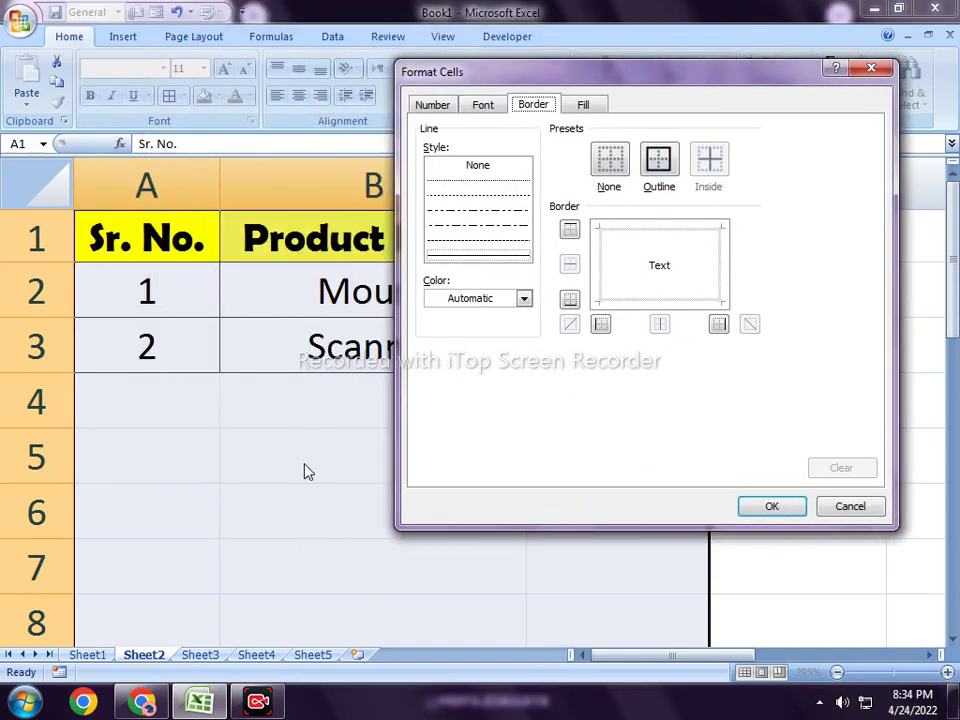
{"action": "left_click", "coordinate": [659, 168]}
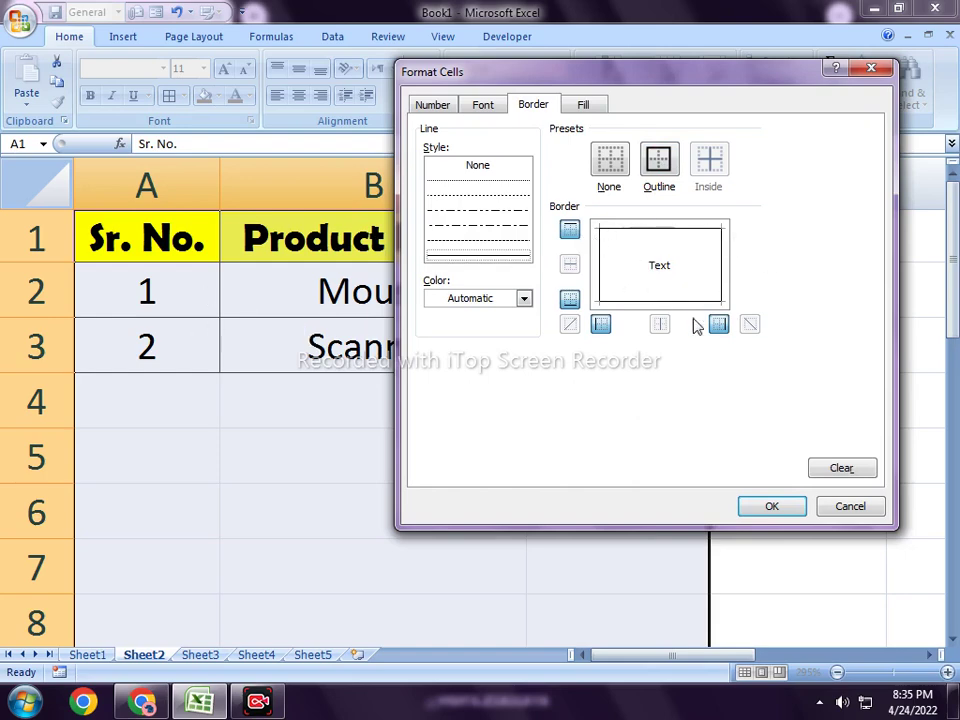
{"action": "left_click", "coordinate": [480, 257]}
{"action": "left_click", "coordinate": [478, 211]}
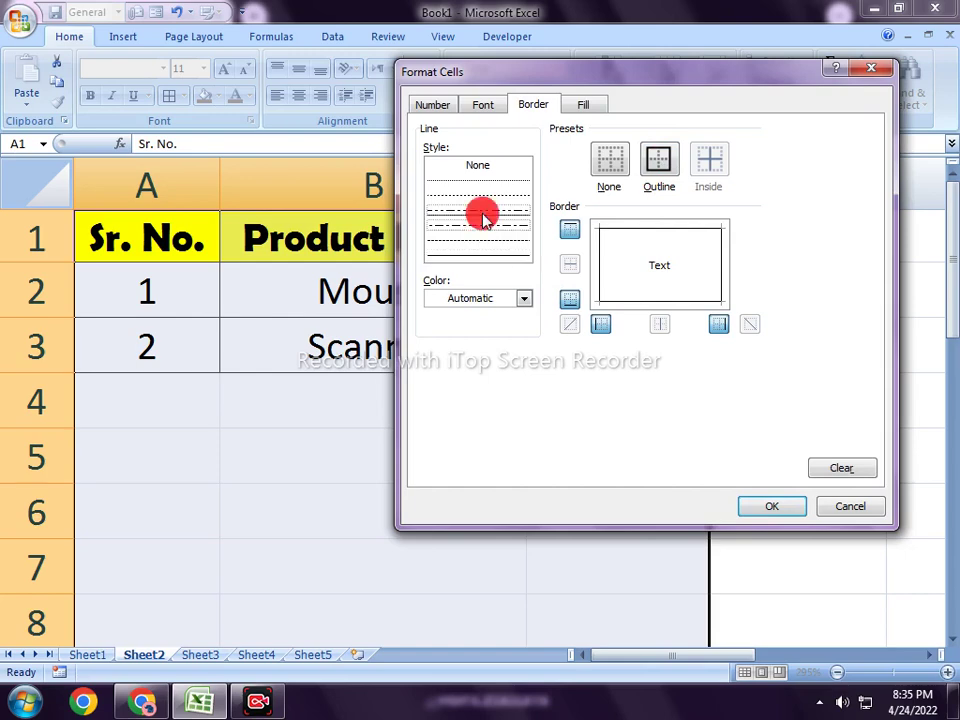
{"action": "key", "text": "Home"}
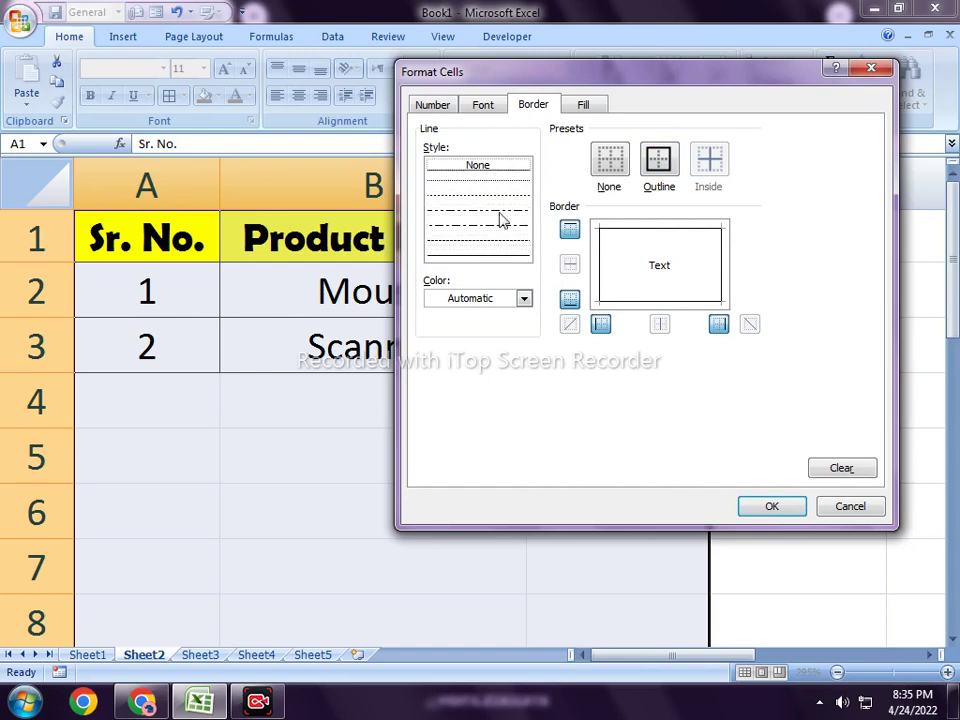
{"action": "left_click", "coordinate": [492, 257]}
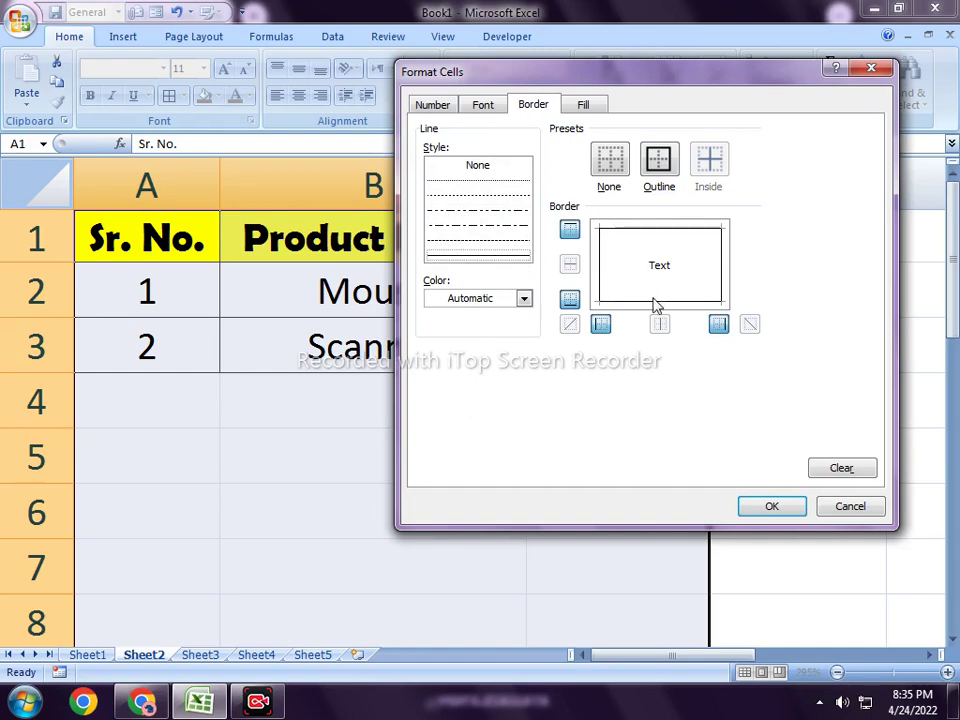
Set the border colour to red and confirm both dialogs
{"action": "left_click", "coordinate": [523, 298]}
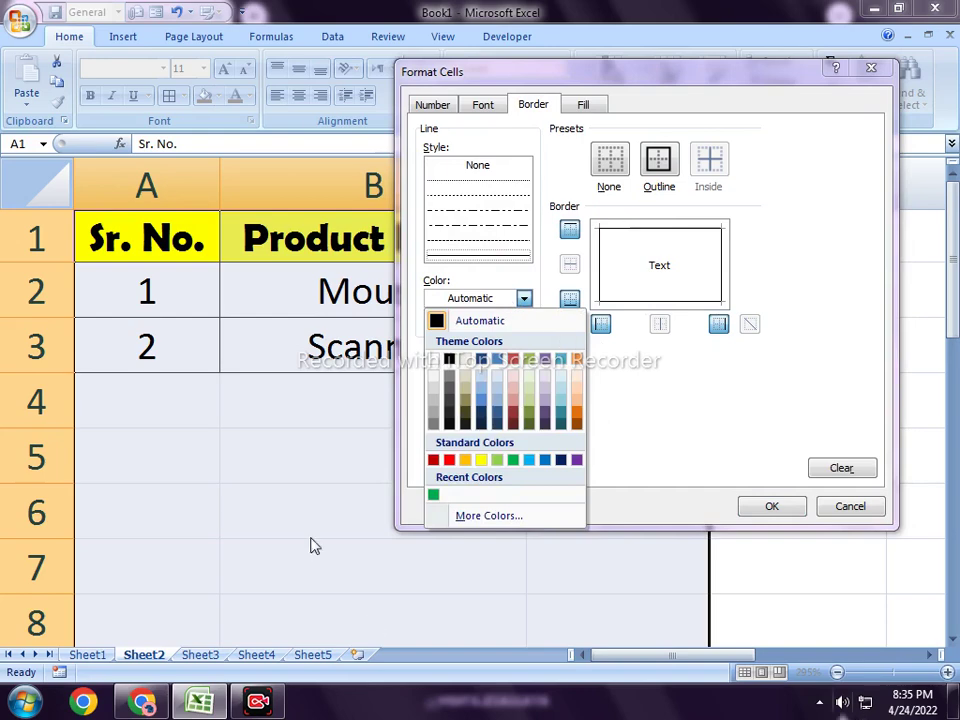
{"action": "left_click", "coordinate": [560, 459]}
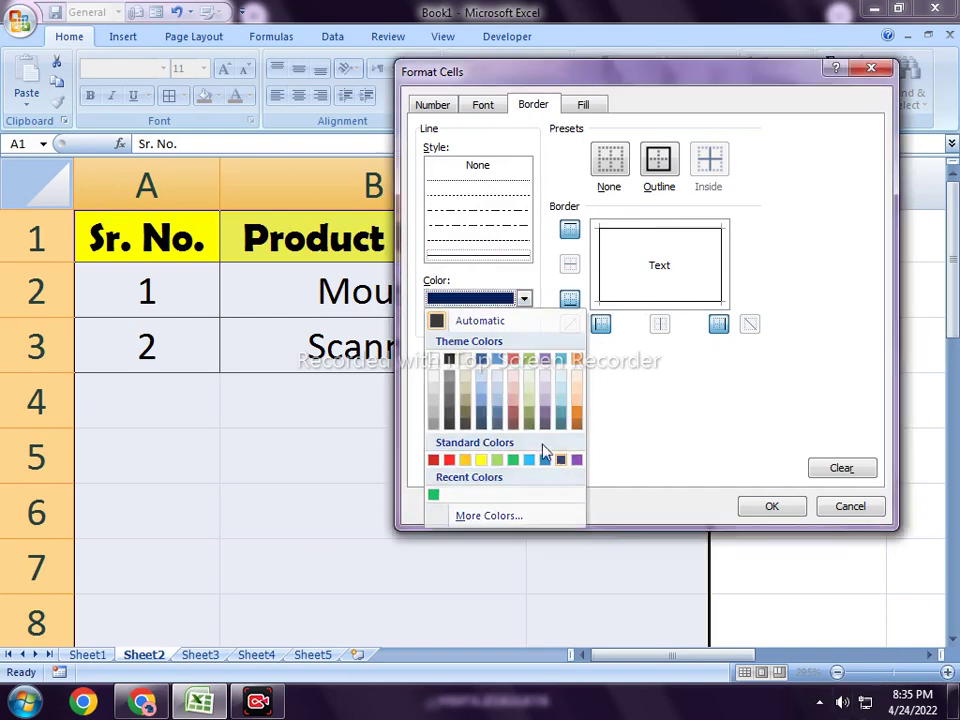
{"action": "left_click", "coordinate": [524, 299]}
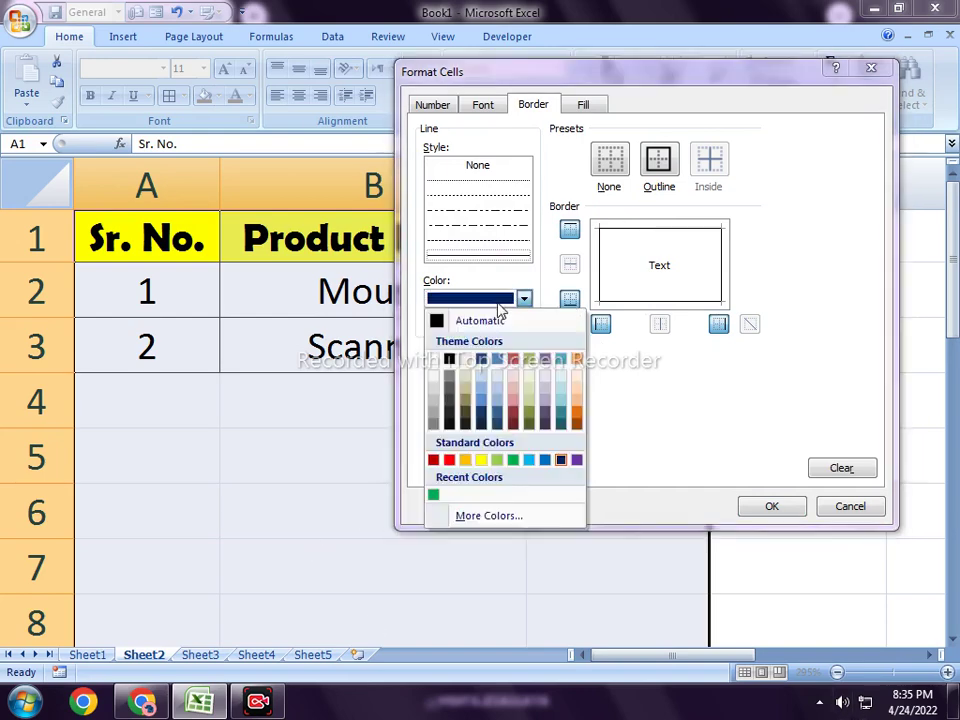
{"action": "left_click", "coordinate": [449, 460]}
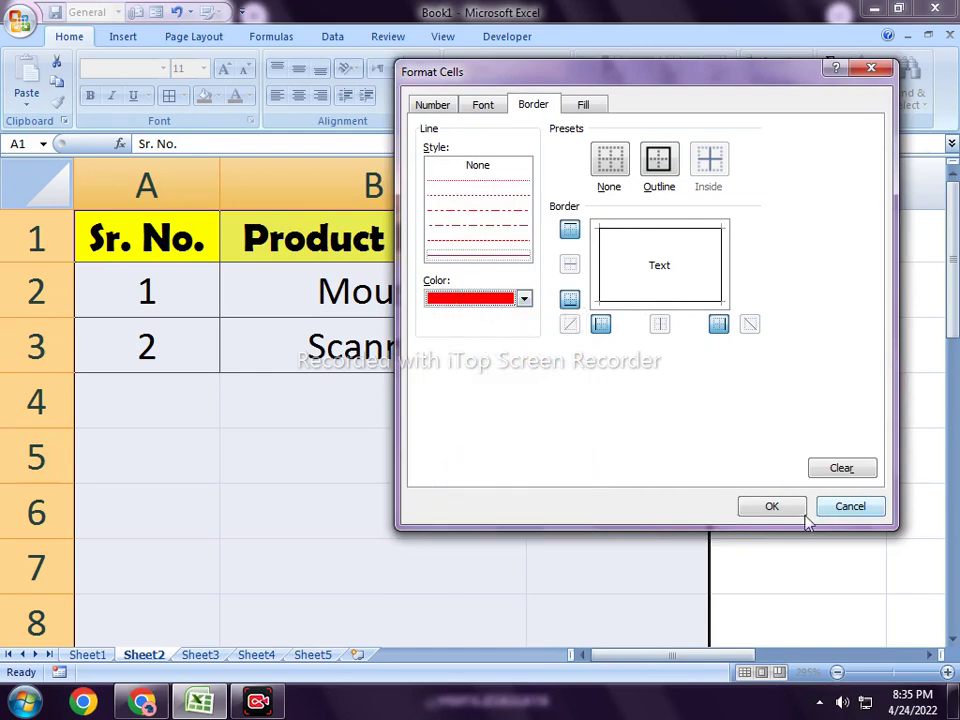
{"action": "left_click", "coordinate": [772, 507]}
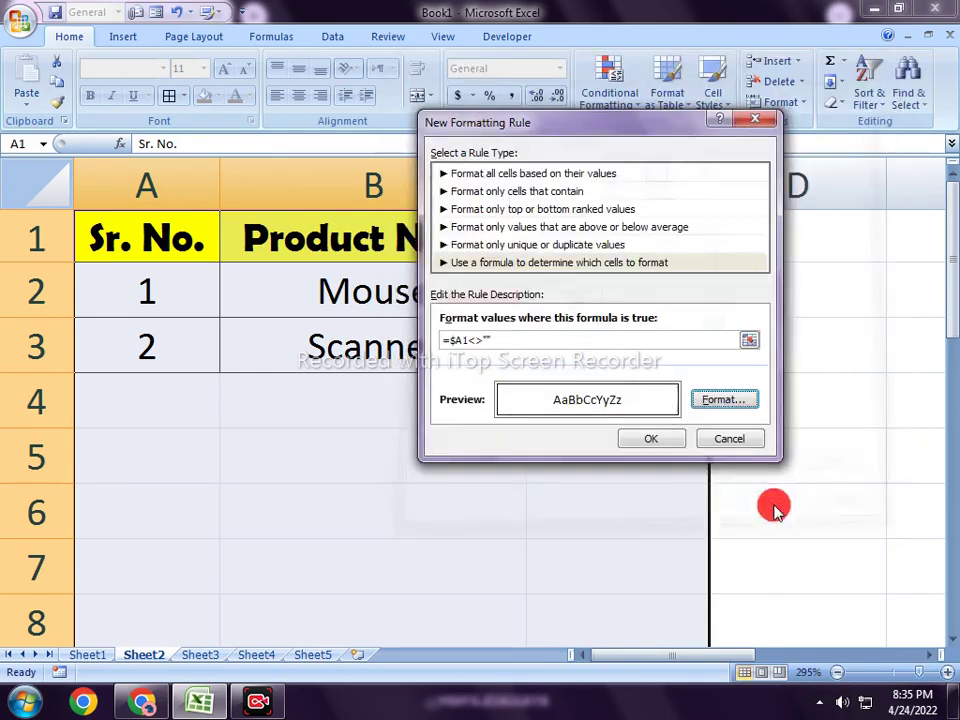
{"action": "left_click", "coordinate": [646, 441]}
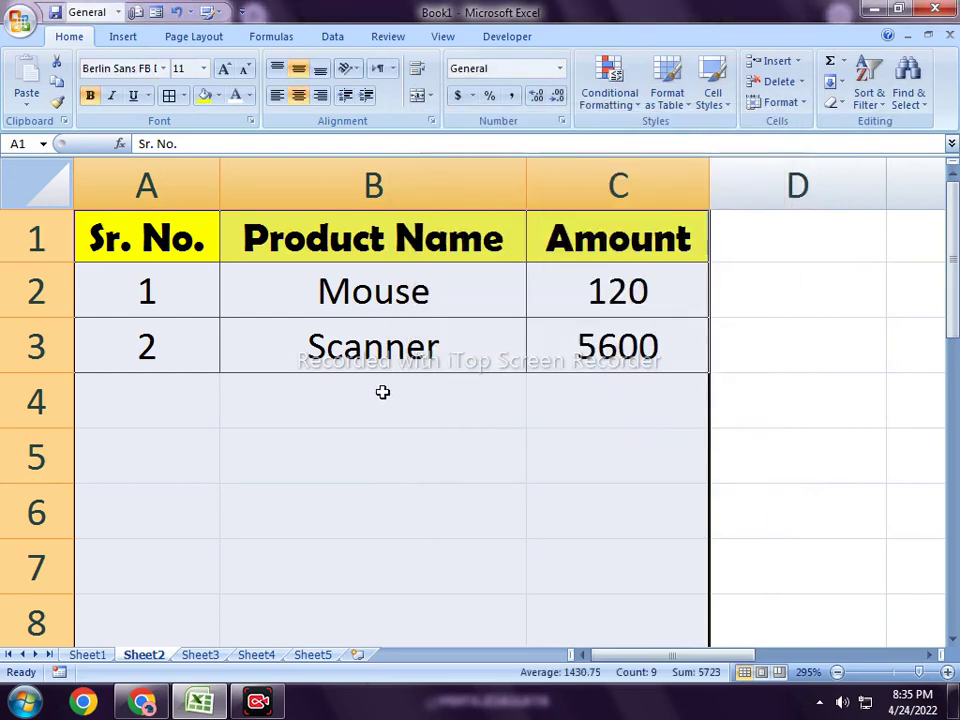
Enter serial numbers 3 through 10 down column A, cells A4 to A11
{"action": "left_click", "coordinate": [155, 400]}
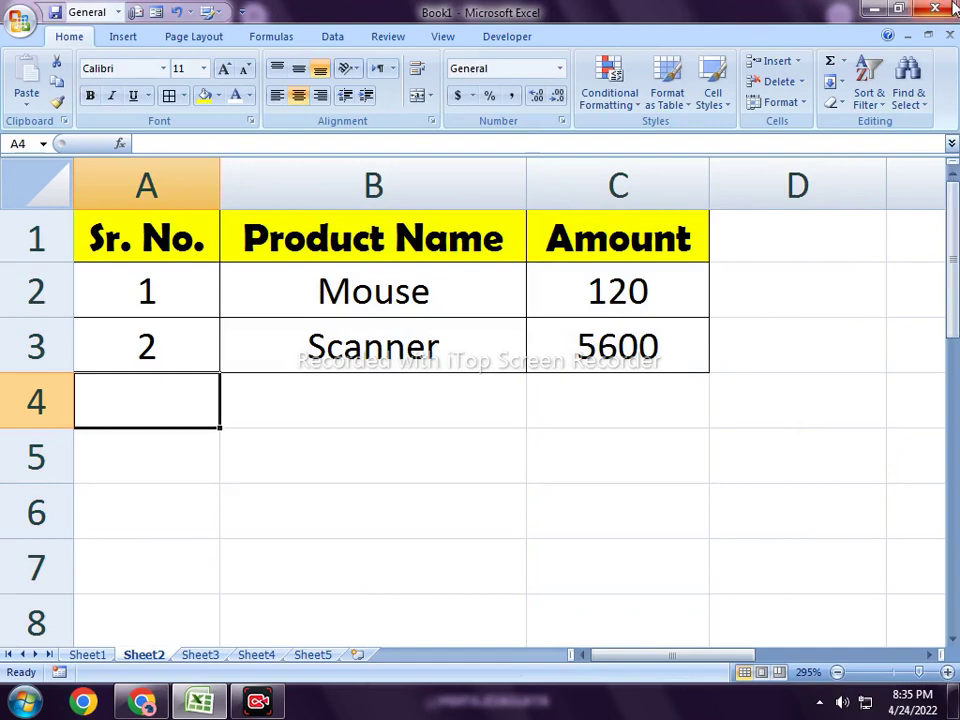
{"action": "type", "text": "3"}
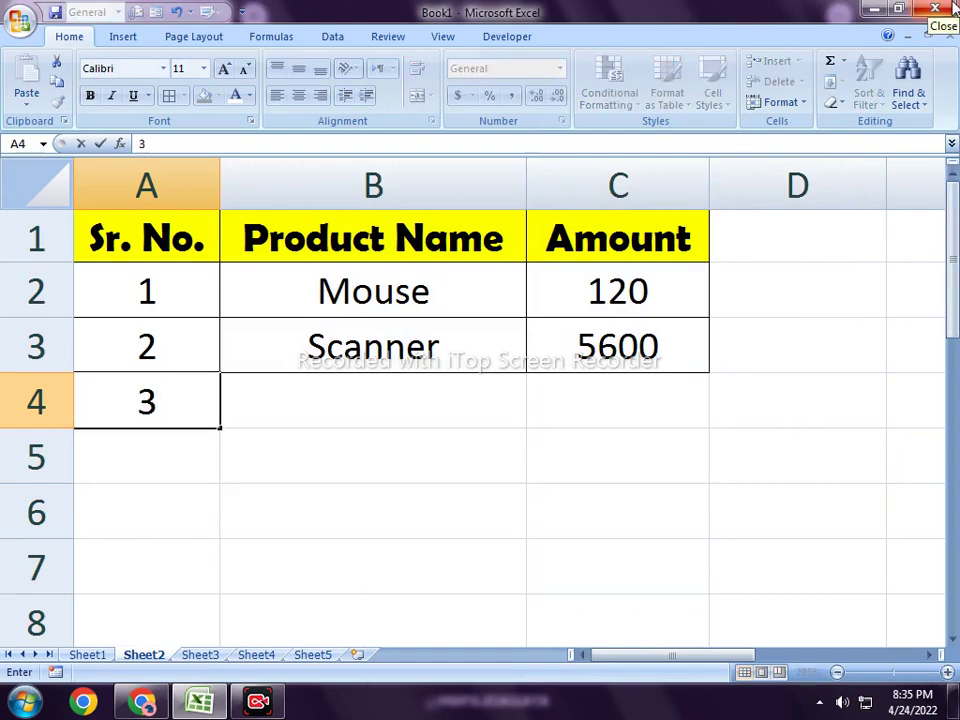
{"action": "key", "text": "Return"}
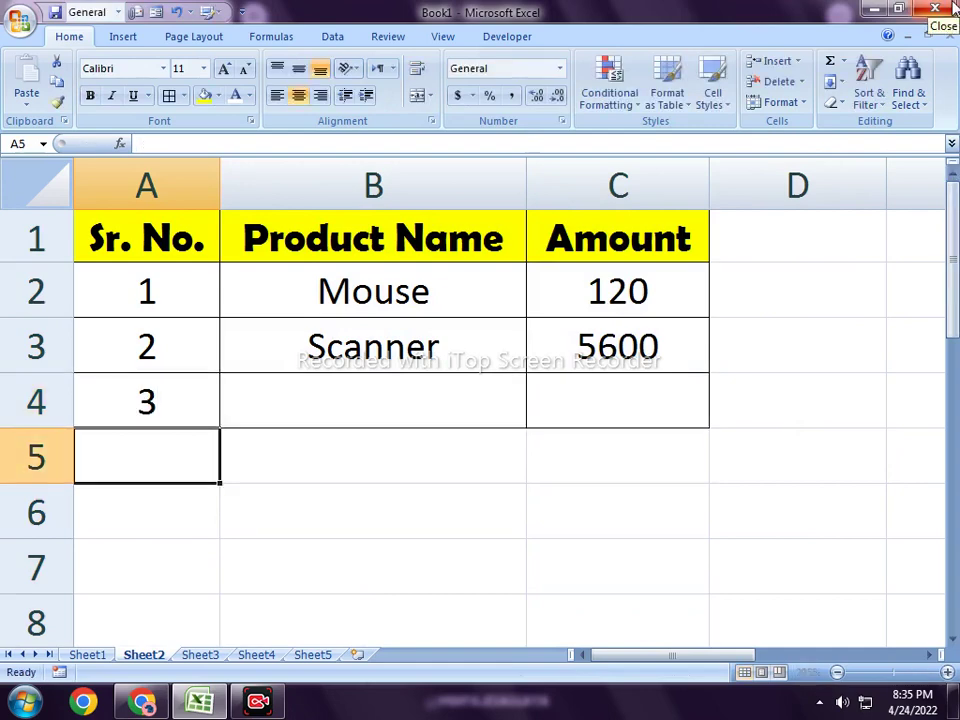
{"action": "type", "text": "3"}
{"action": "key", "text": "Return"}
{"action": "key", "text": "Up"}
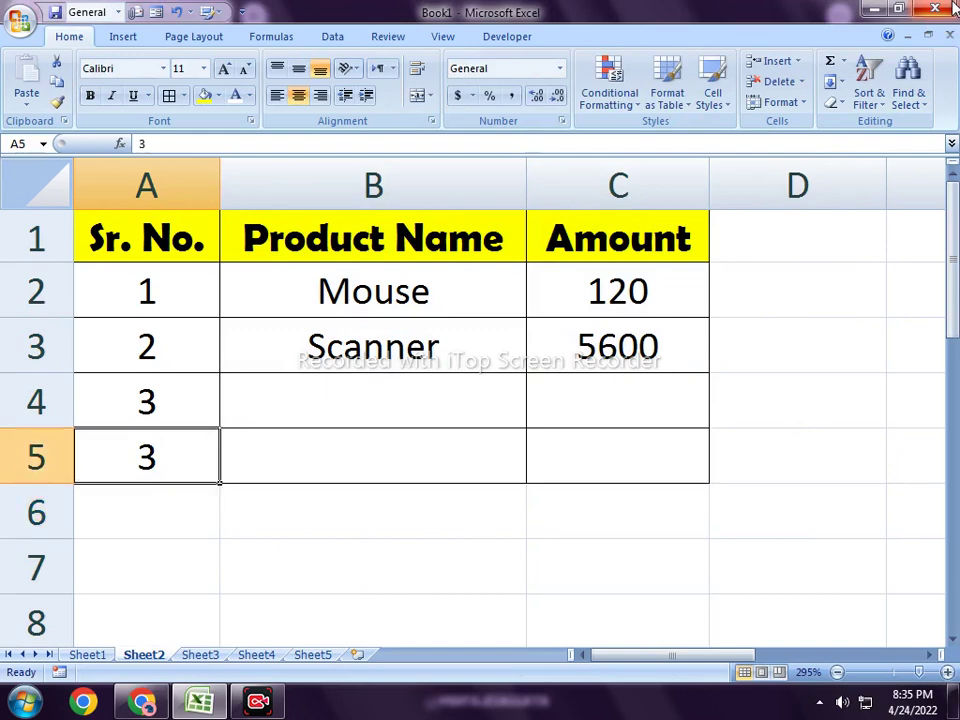
{"action": "type", "text": "4"}
{"action": "key", "text": "Return"}
{"action": "type", "text": "5"}
{"action": "key", "text": "Return"}
{"action": "type", "text": "6"}
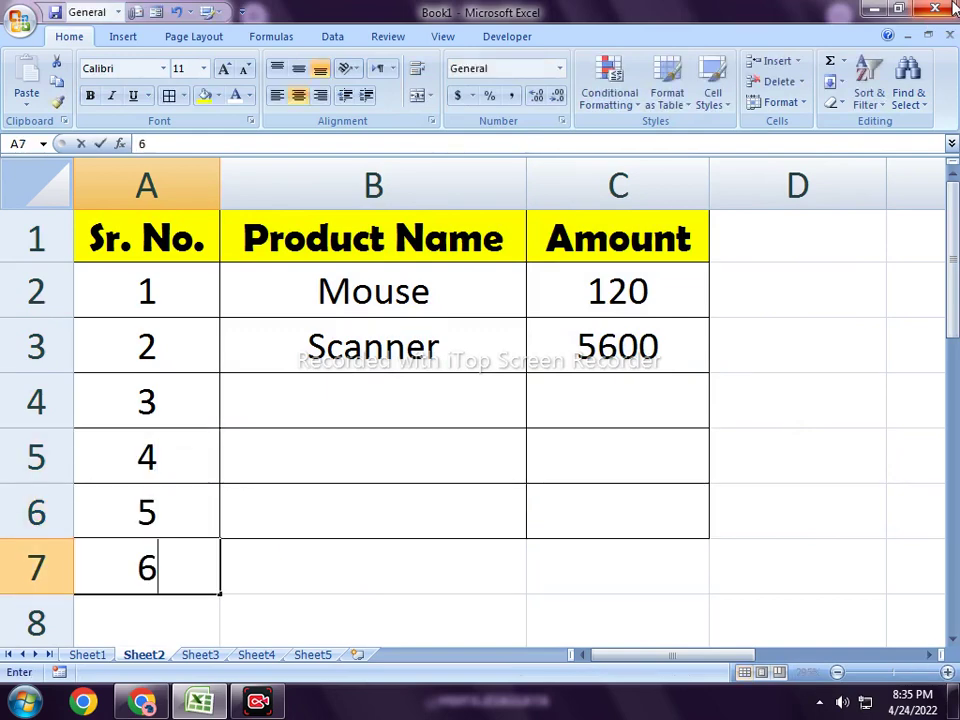
{"action": "key", "text": "Return"}
{"action": "type", "text": "7"}
{"action": "key", "text": "Return"}
{"action": "type", "text": "8"}
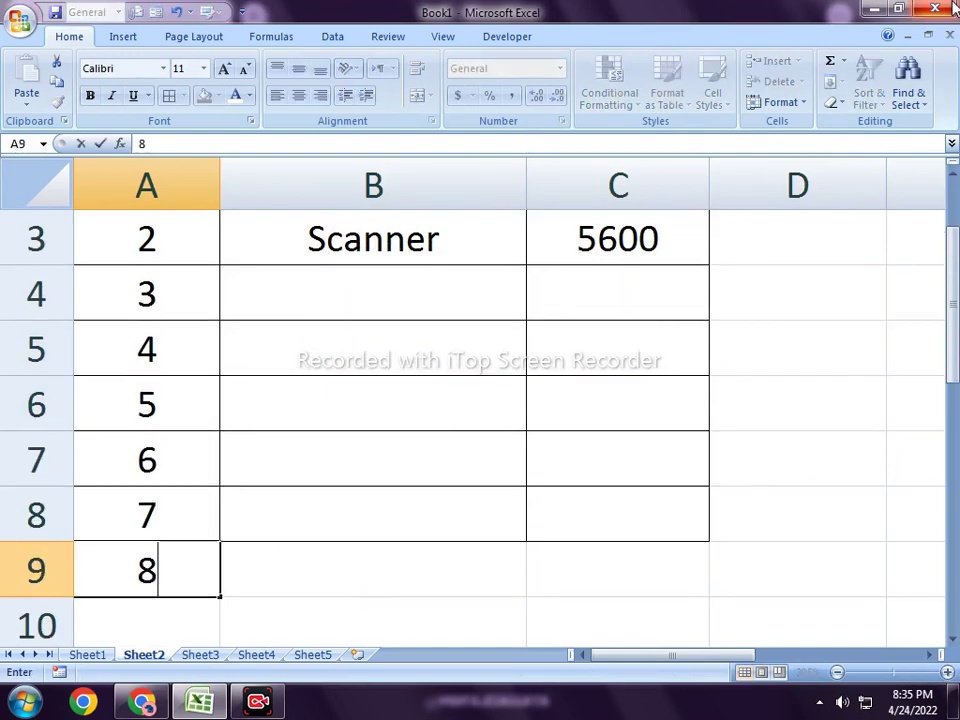
{"action": "key", "text": "Return"}
{"action": "type", "text": "9"}
{"action": "key", "text": "Return"}
{"action": "type", "text": "10"}
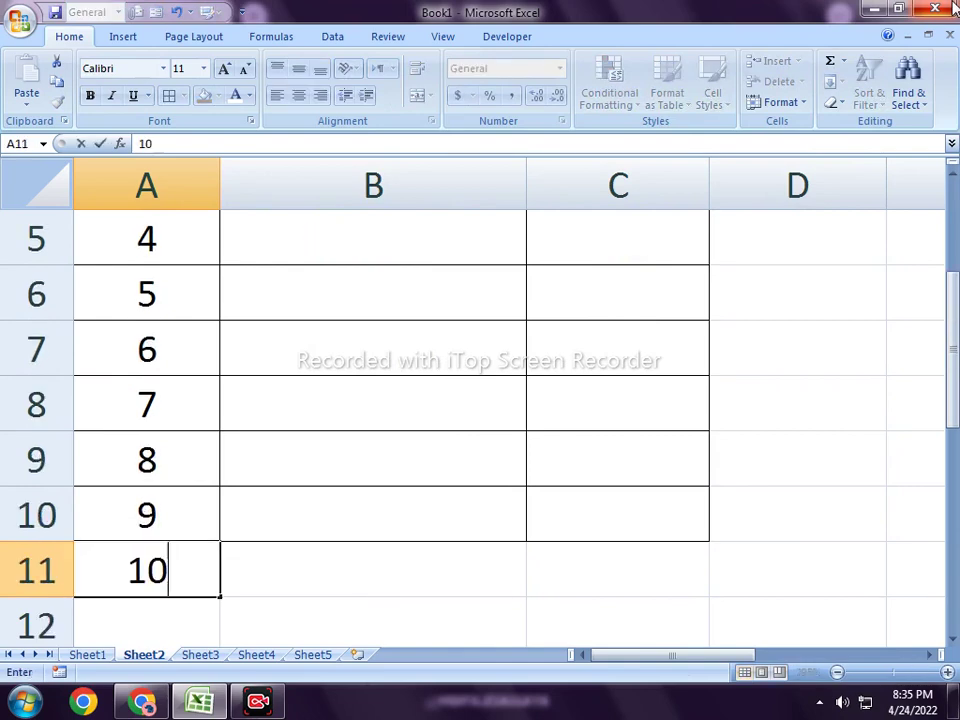
{"action": "key", "text": "Return"}
{"action": "key", "text": "Up"}
{"action": "key", "text": "Up"}
{"action": "key", "text": "Up"}
{"action": "key", "text": "Up"}
{"action": "key", "text": "Up"}
{"action": "key", "text": "Up"}
{"action": "key", "text": "Up"}
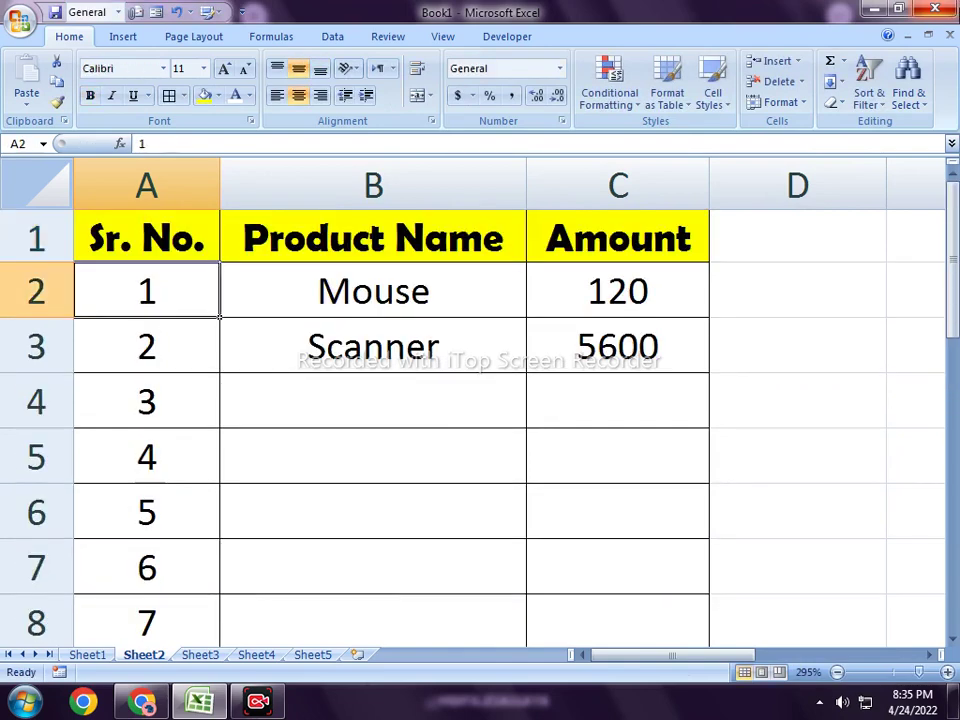
{"action": "key", "text": "Down"}
{"action": "key", "text": "Down"}
{"action": "key", "text": "Down"}
{"action": "key", "text": "Down"}
Add serial number 11 with product LCD and amount 2500
{"action": "type", "text": "11"}
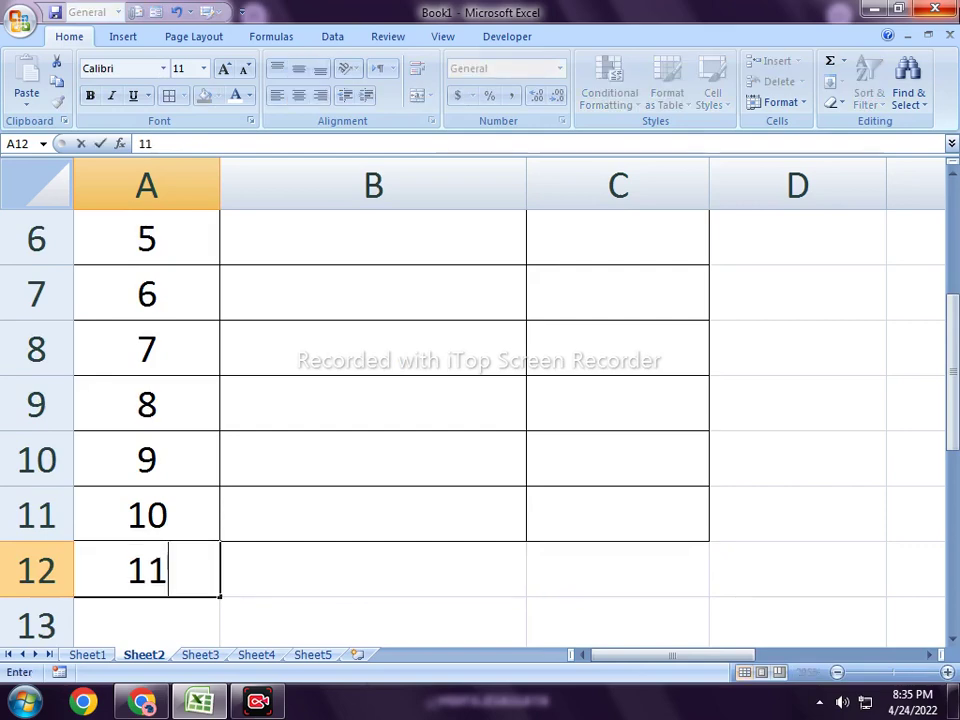
{"action": "key", "text": "Tab"}
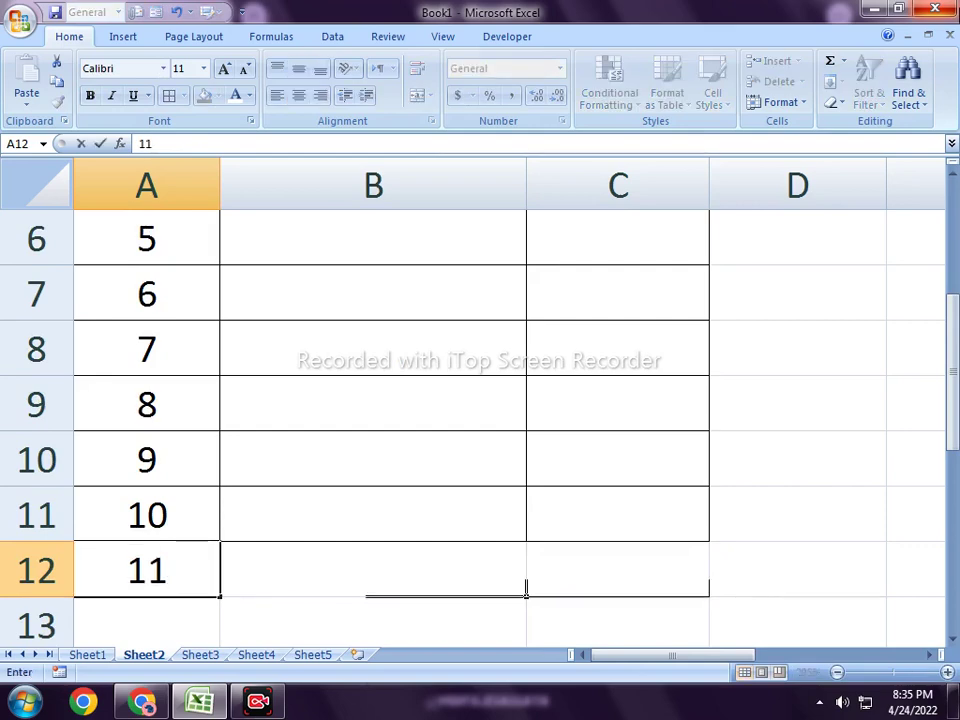
{"action": "type", "text": "LC"}
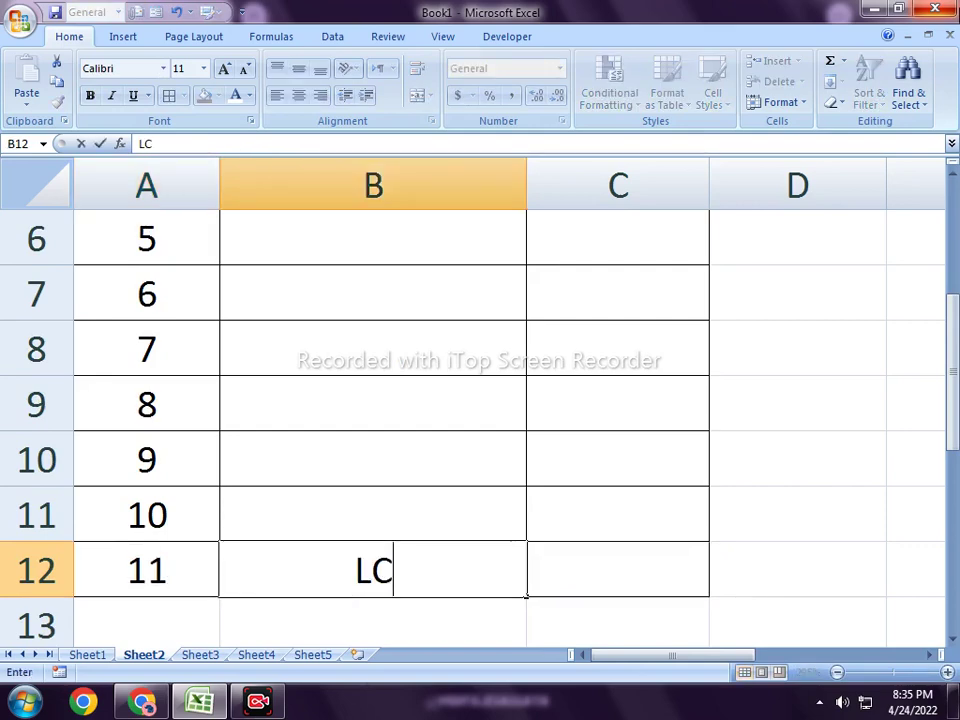
{"action": "type", "text": "D"}
{"action": "key", "text": "Tab"}
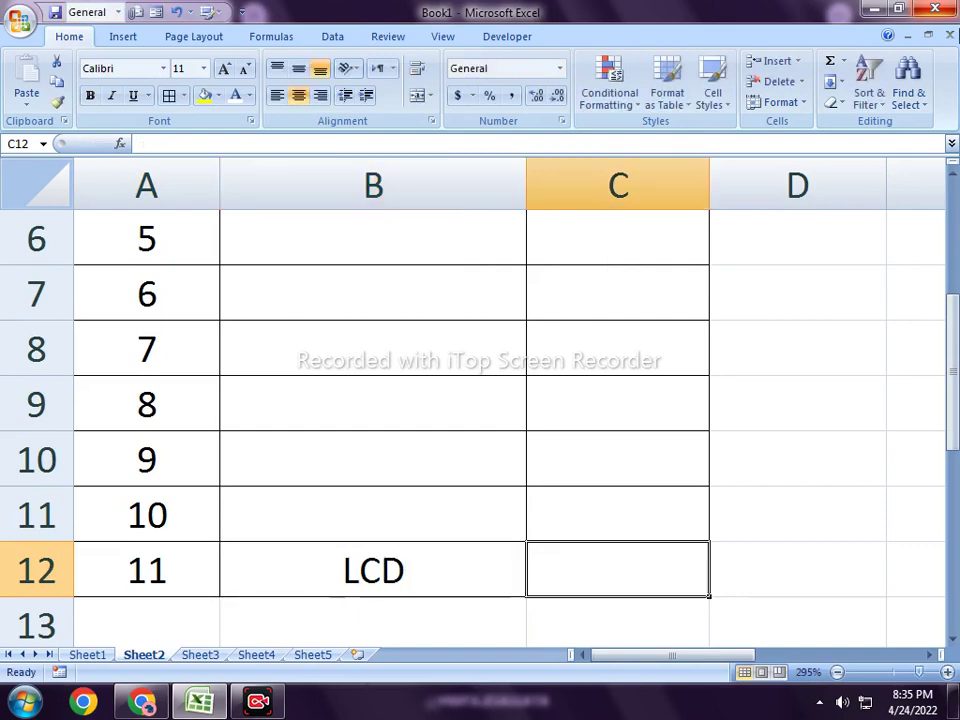
{"action": "type", "text": "2500"}
{"action": "key", "text": "Return"}
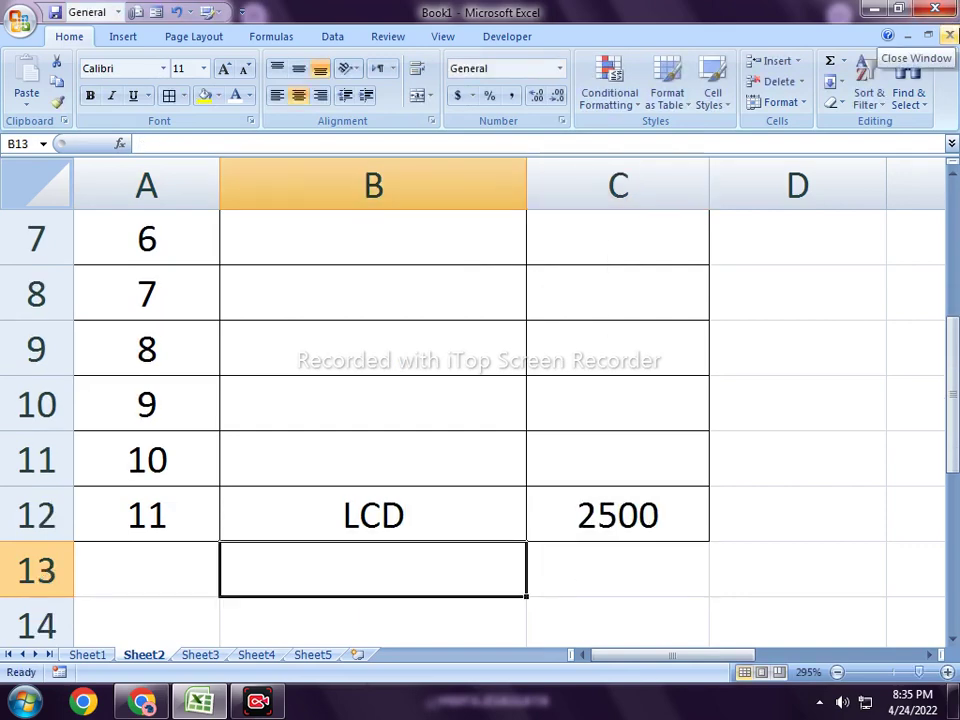
Add serial number 12 with product Phone and amount 10000
{"action": "key", "text": "Left"}
{"action": "type", "text": "12"}
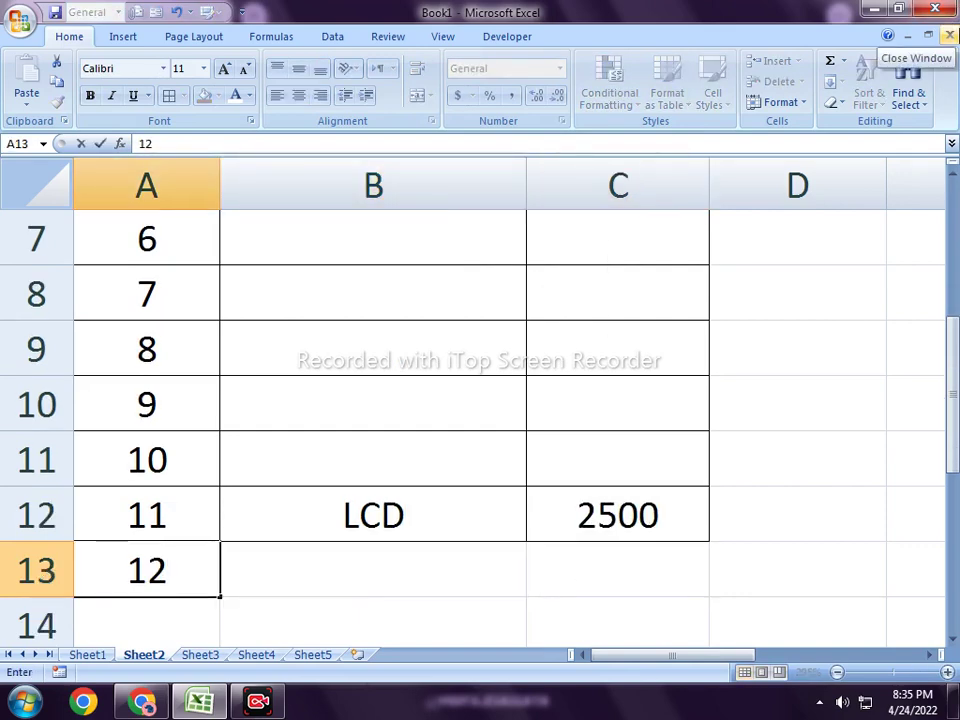
{"action": "key", "text": "Tab"}
{"action": "type", "text": "P"}
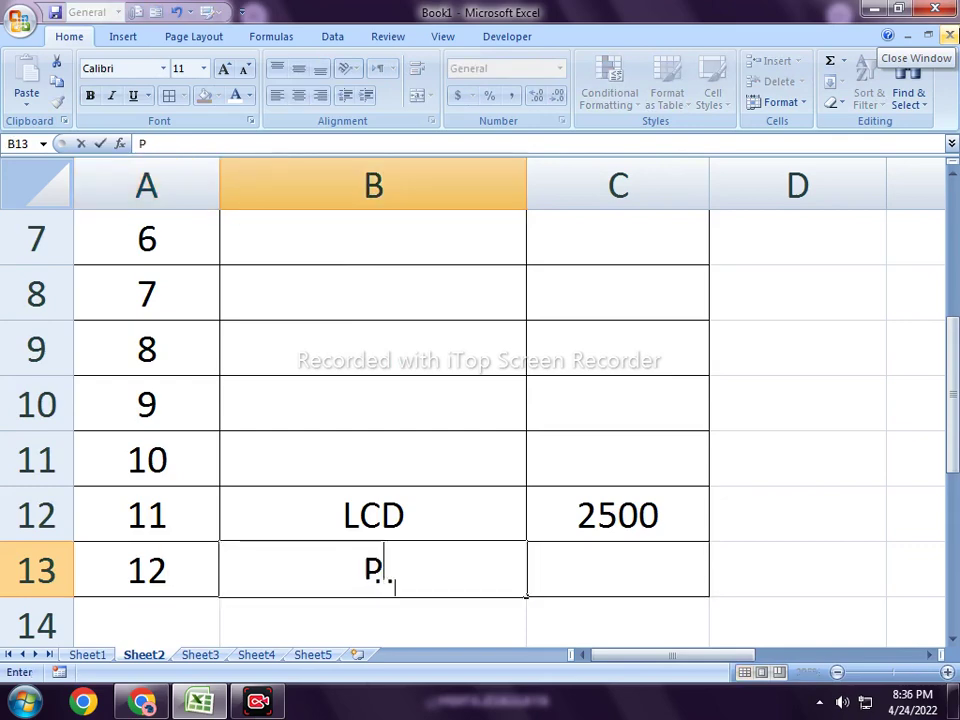
{"action": "type", "text": "hone"}
{"action": "key", "text": "Tab"}
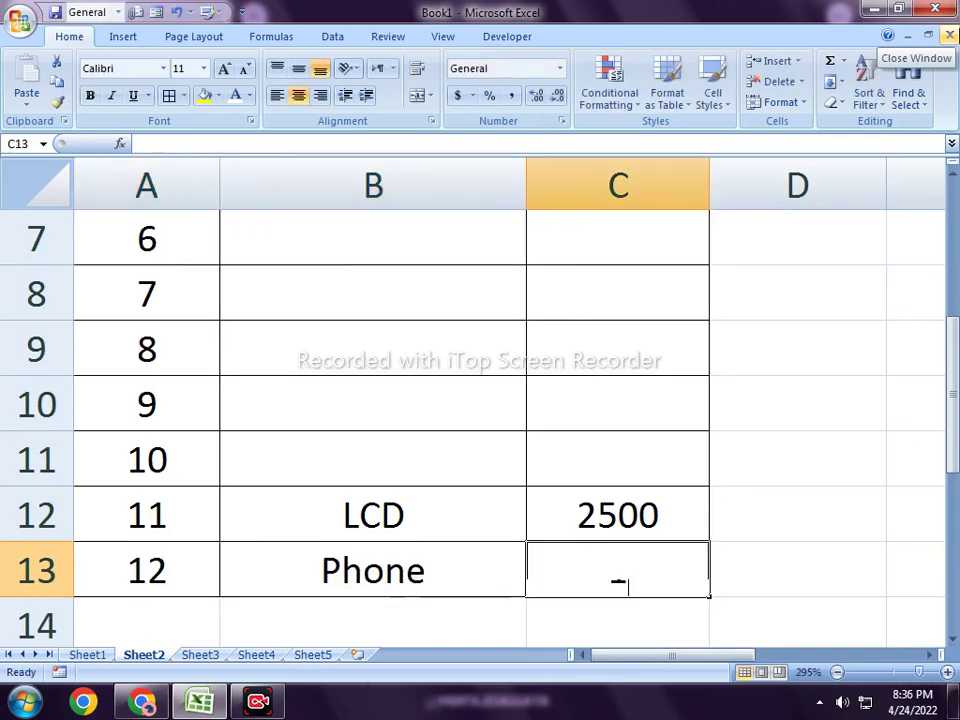
{"action": "type", "text": "10000"}
{"action": "key", "text": "Return"}
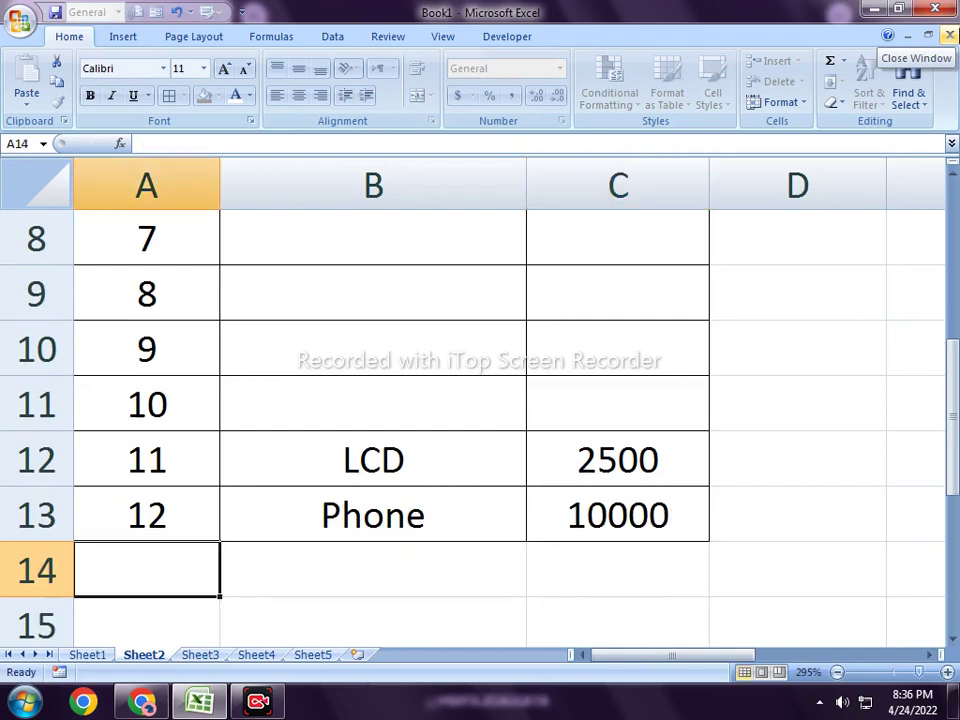
{"action": "scroll", "coordinate": [213, 429], "scroll_direction": "down", "scroll_amount": 1}
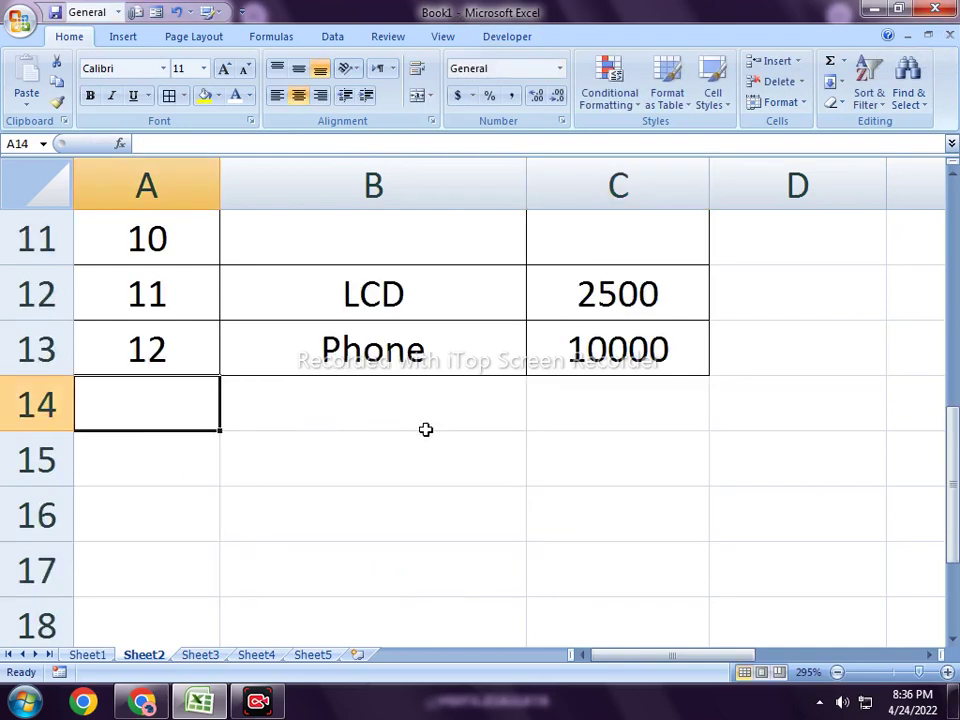
{"action": "scroll", "coordinate": [427, 431], "scroll_direction": "up", "scroll_amount": 4}
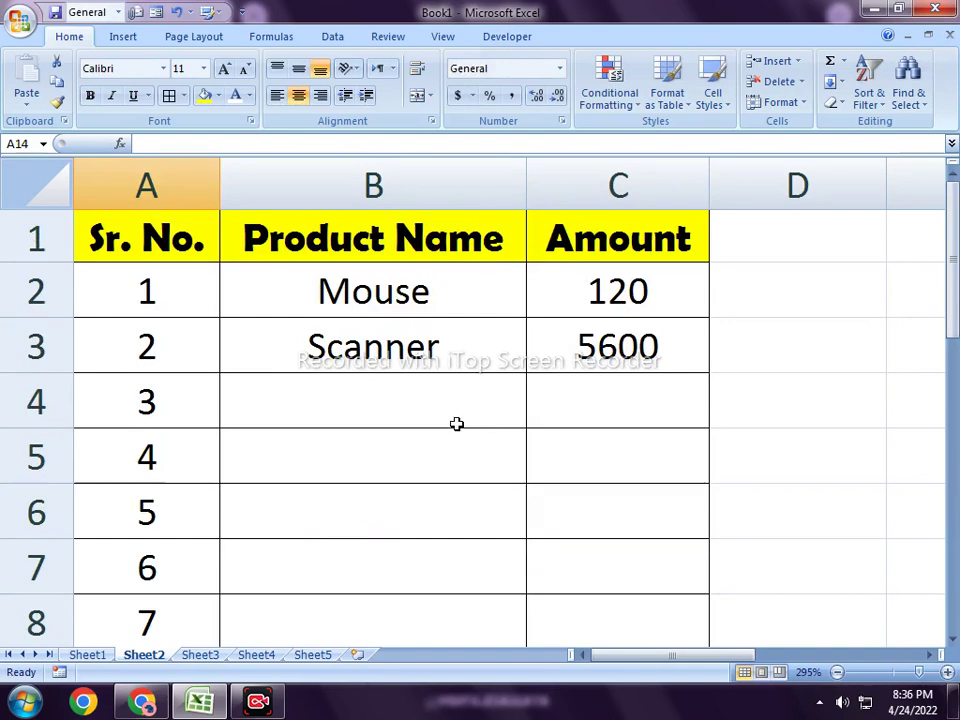
{"action": "left_click", "coordinate": [456, 423]}
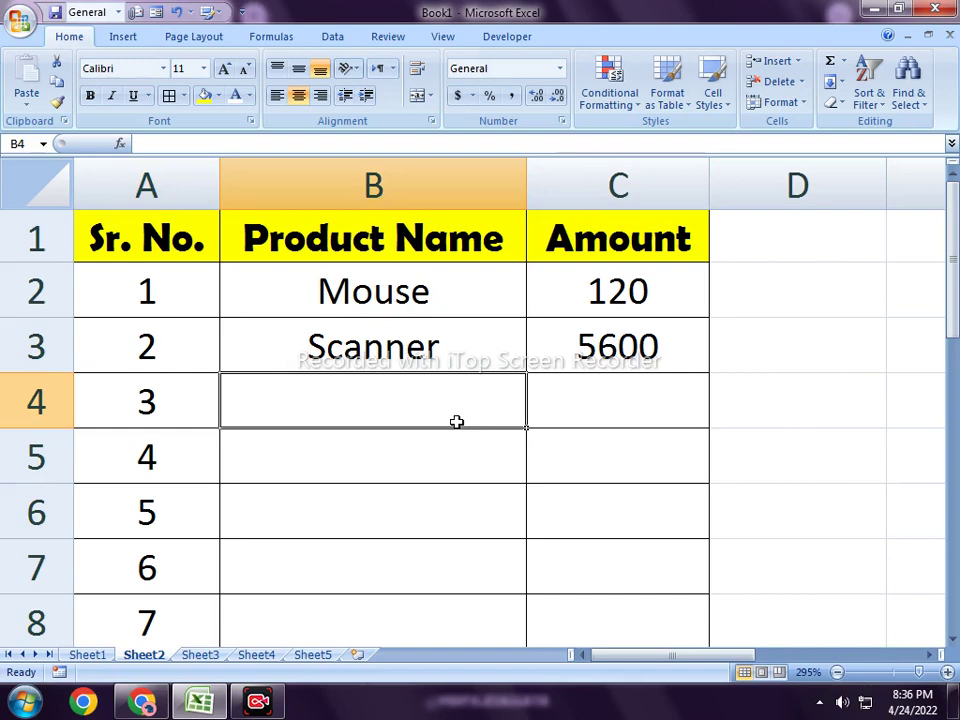
Switch to Chrome and scroll down the channel's Videos tab of Excel tutorials
{"action": "left_click", "coordinate": [141, 701]}
{"action": "right_click", "coordinate": [141, 701]}
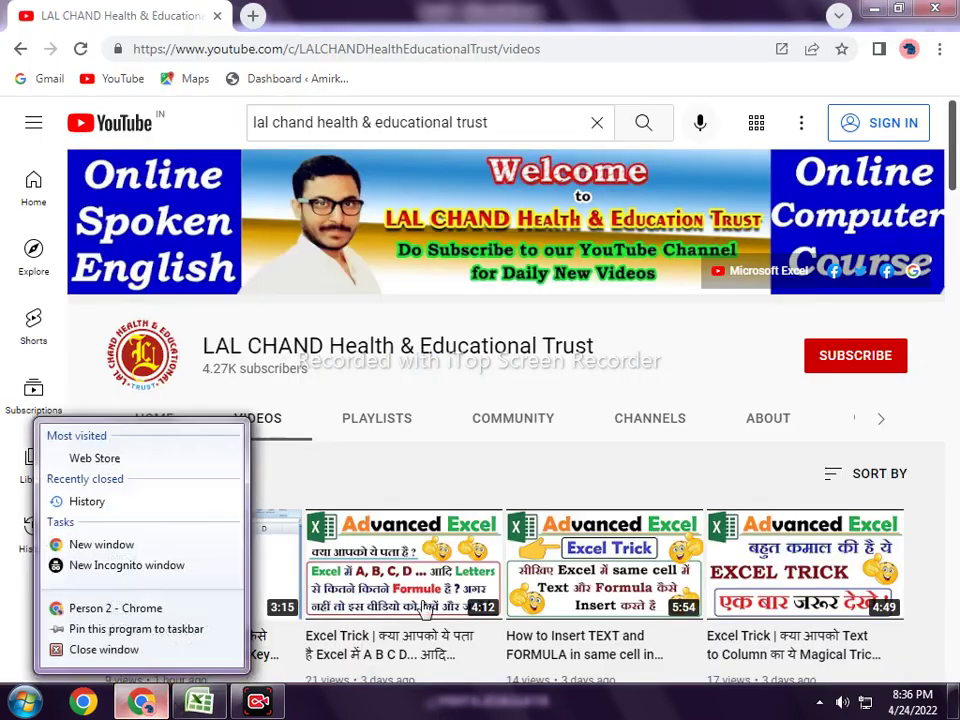
{"action": "right_click", "coordinate": [741, 350]}
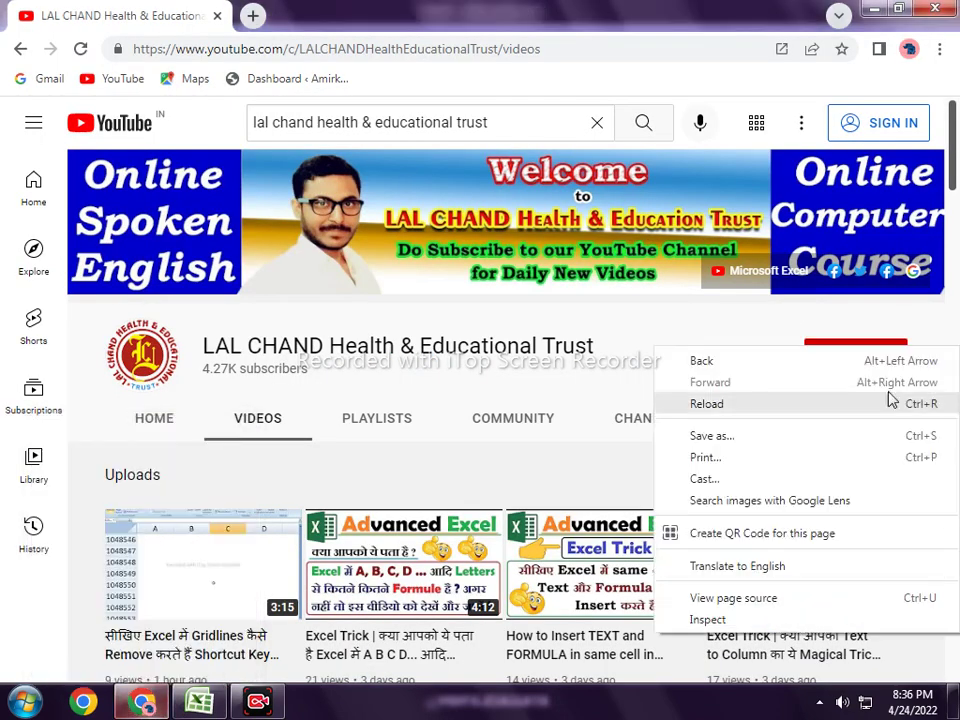
{"action": "right_click", "coordinate": [759, 328]}
{"action": "left_click", "coordinate": [608, 393]}
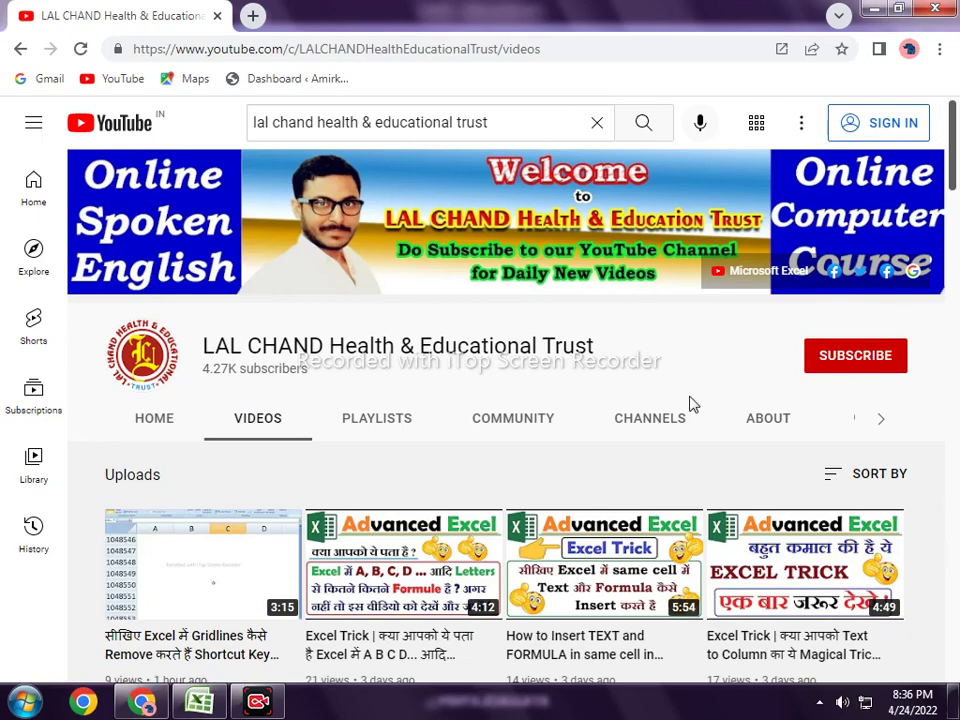
{"action": "scroll", "coordinate": [690, 403], "scroll_direction": "down", "scroll_amount": 1}
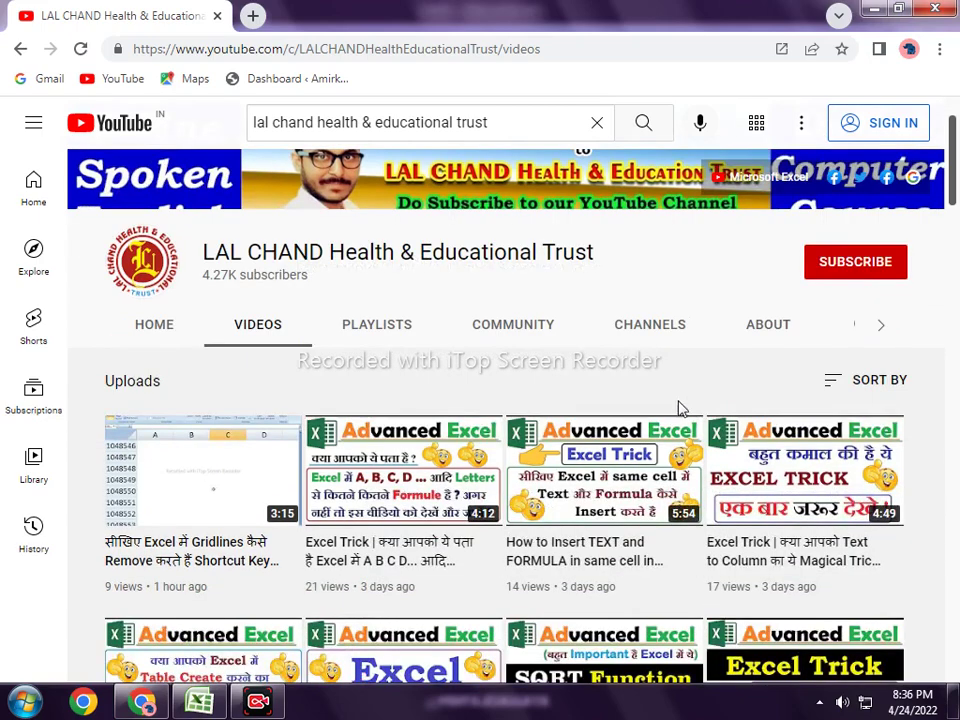
{"action": "scroll", "coordinate": [680, 588], "scroll_direction": "down", "scroll_amount": 1}
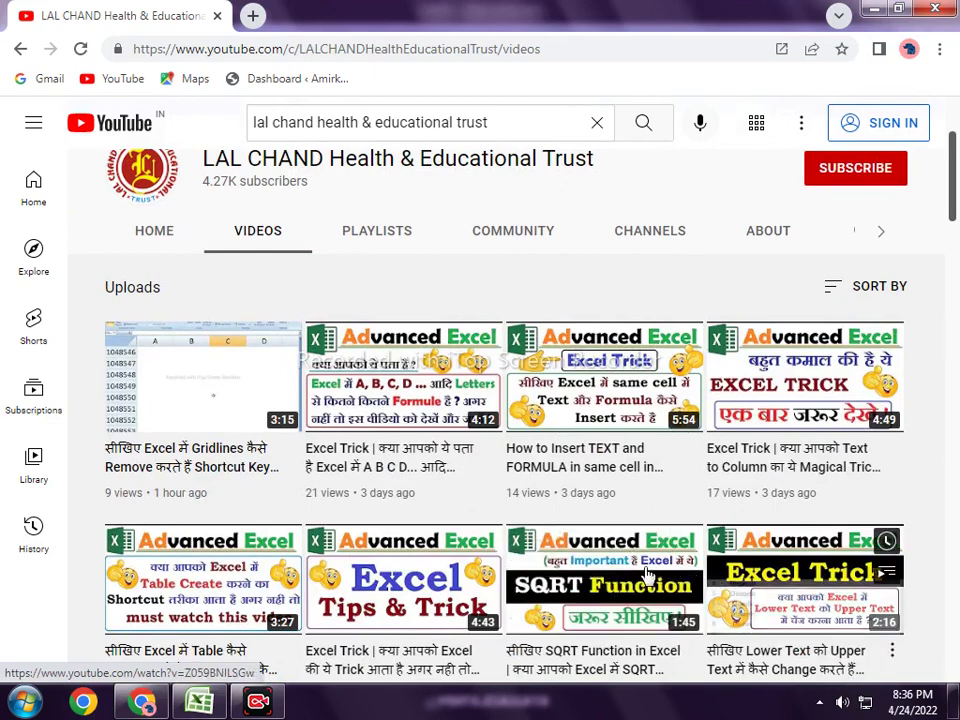
{"action": "scroll", "coordinate": [700, 570], "scroll_direction": "down", "scroll_amount": 1}
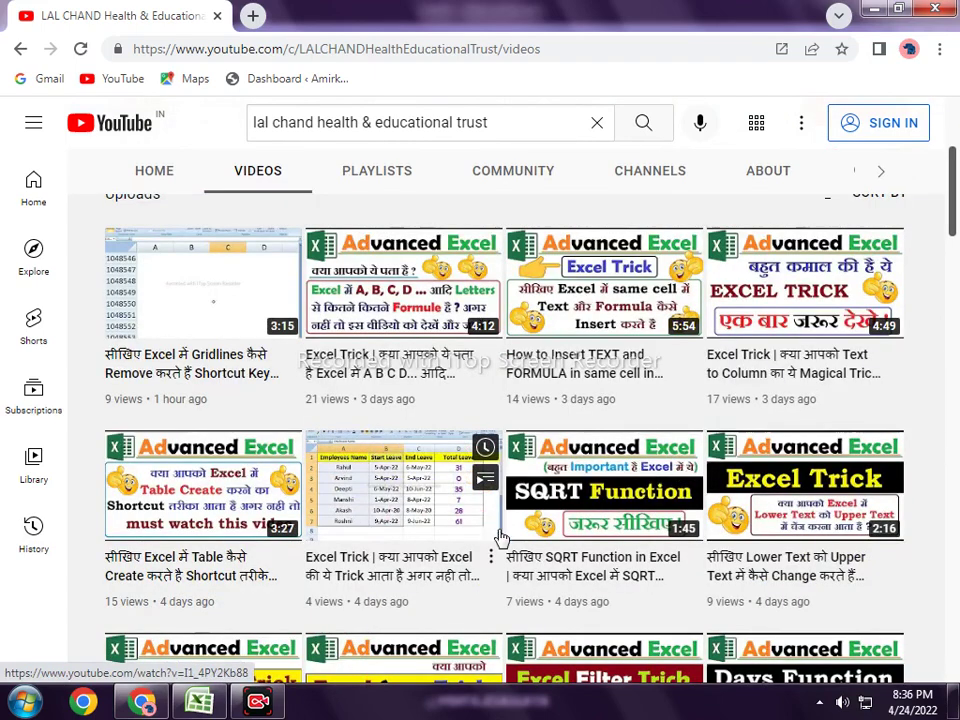